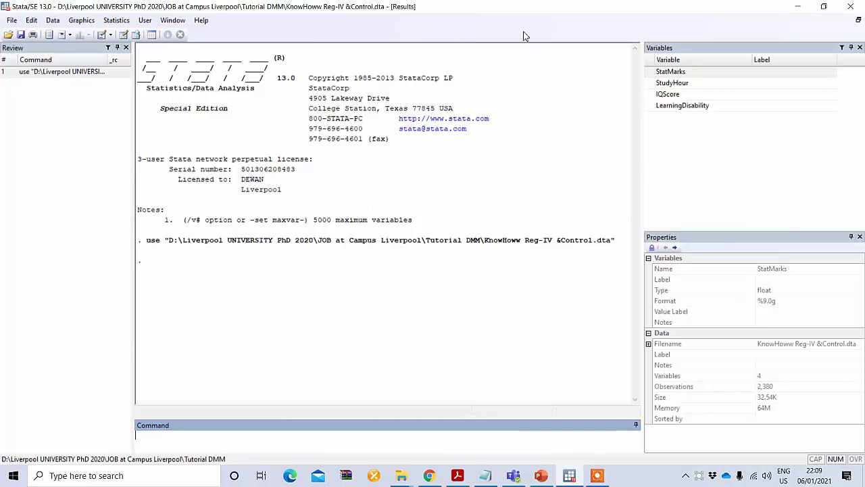
# Look through the dataset's StatMarks, StudyHour, IQScore and LearningDisability columns in the data browser, and close it
pyautogui.click(138, 34)
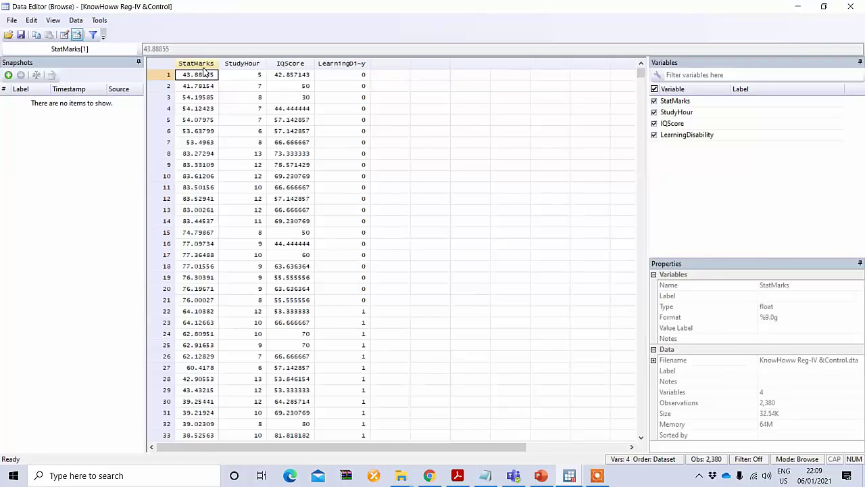
pyautogui.click(860, 5)
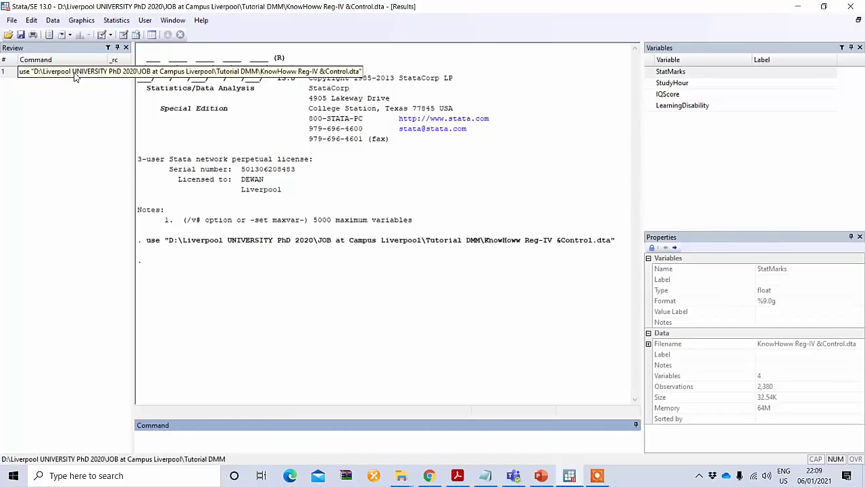
# Write the assumption note "1) No Multicollinearity" in a new do-file and note its test, "VIF"
pyautogui.click(101, 35)
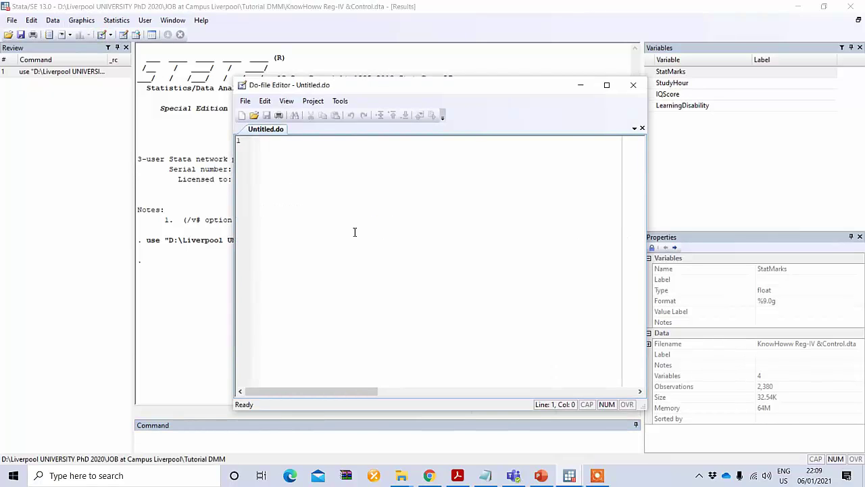
pyautogui.press('Tab')
pyautogui.write('1) ')
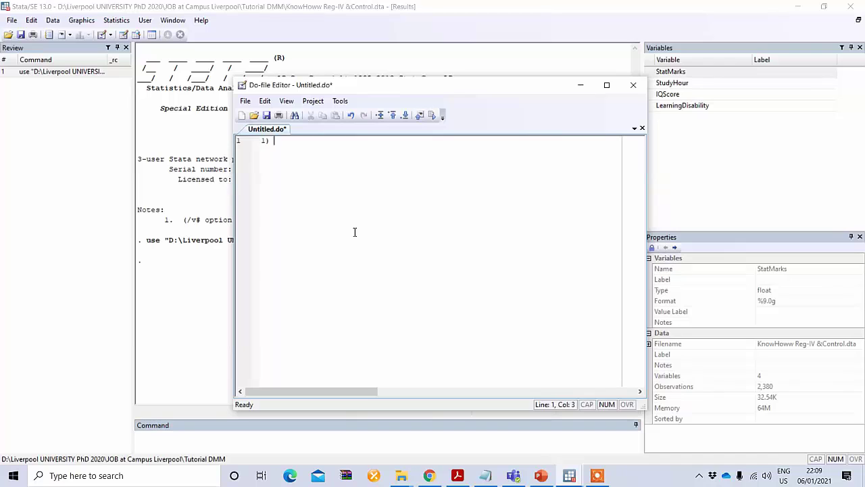
pyautogui.write('No Multicollinearity')
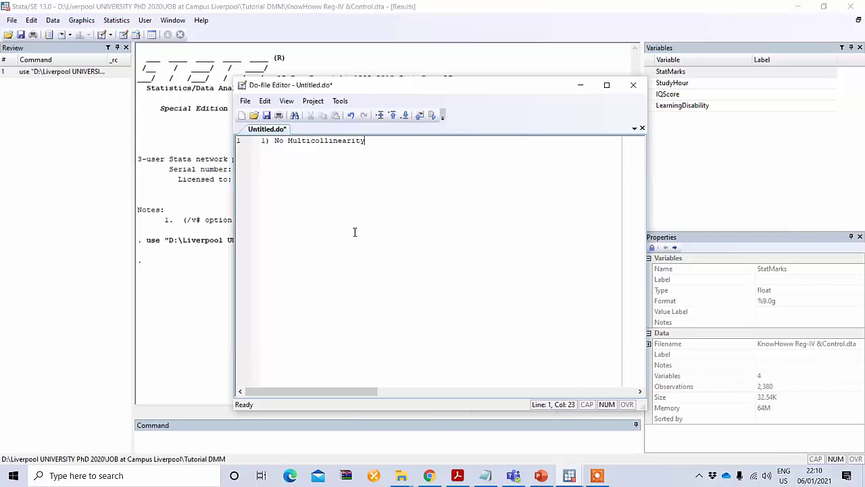
pyautogui.hotkey('ctrl', '1')
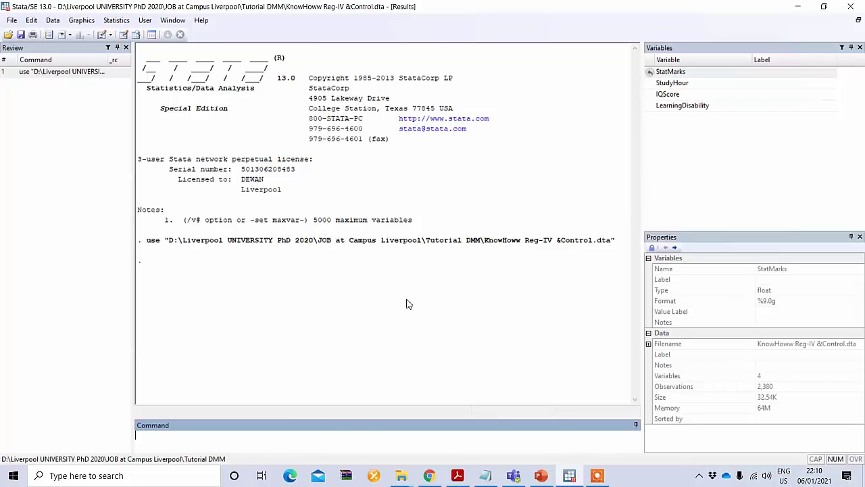
pyautogui.click(102, 36)
pyautogui.write('VIF')
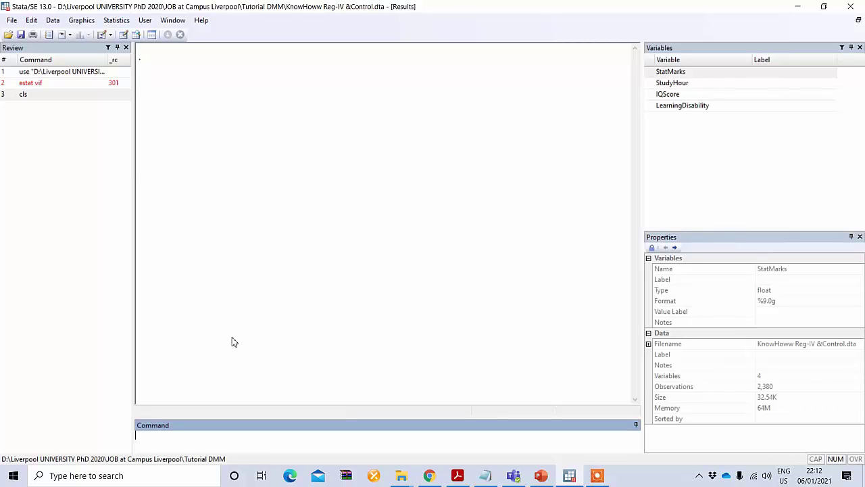
# Run the regression of StatMarks on StudyHour, IQScore and LearningDisability with the reg command
pyautogui.write('reg')
pyautogui.click(652, 73)
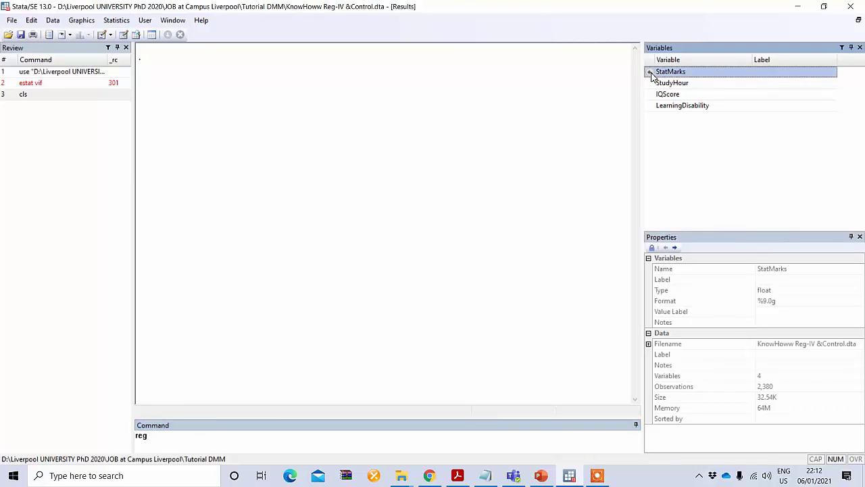
pyautogui.click(650, 83)
pyautogui.click(650, 94)
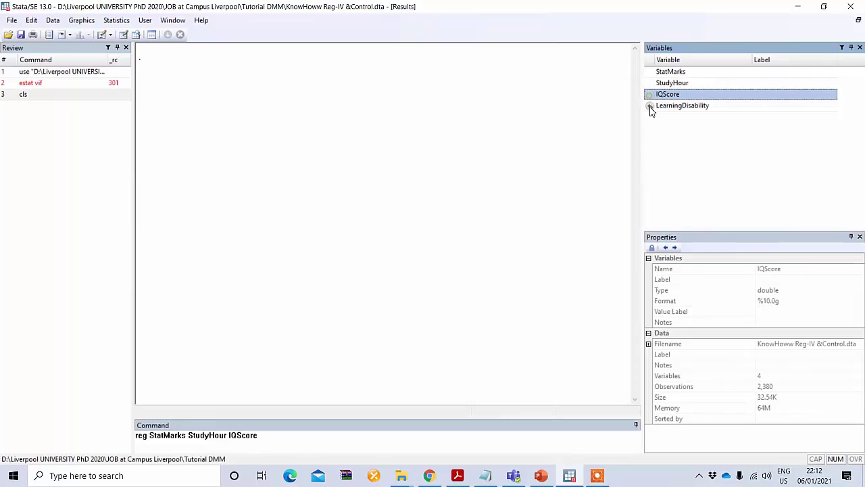
pyautogui.click(650, 107)
pyautogui.click(374, 437)
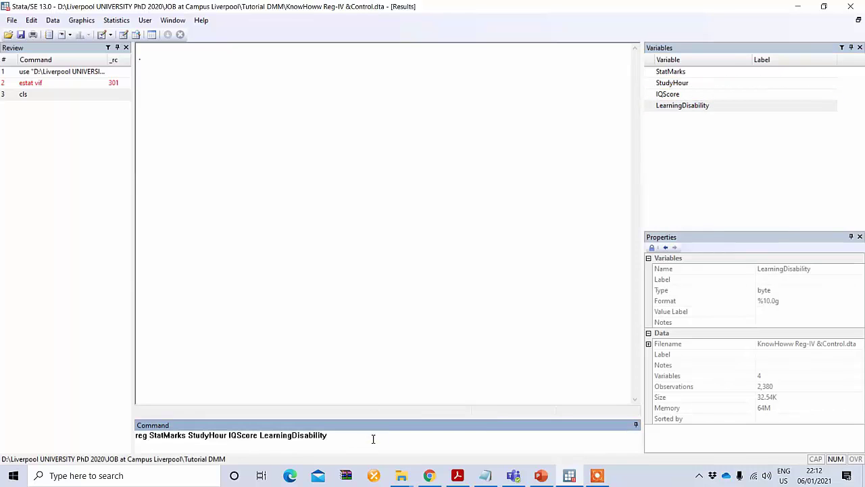
pyautogui.press('Return')
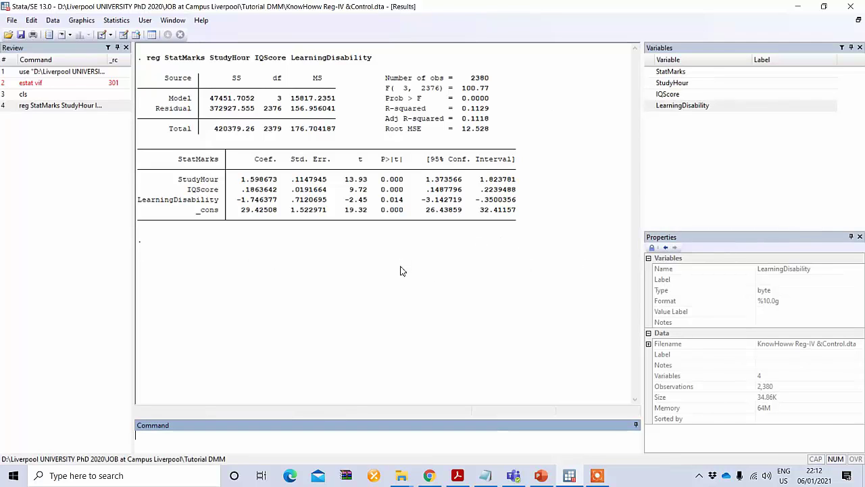
# Run the postestimation report of variance inflation factors for the independent variables (vif) from the regression diagnostics' specification tests
pyautogui.click(124, 23)
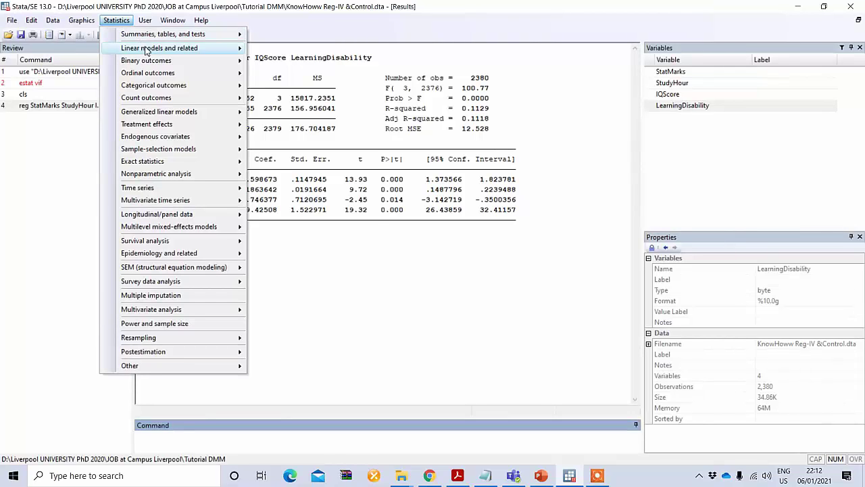
pyautogui.moveTo(161, 53)
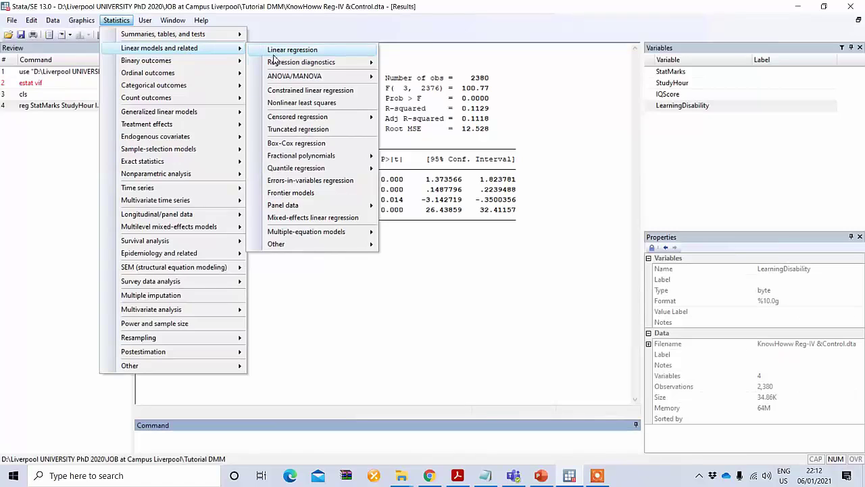
pyautogui.moveTo(318, 64)
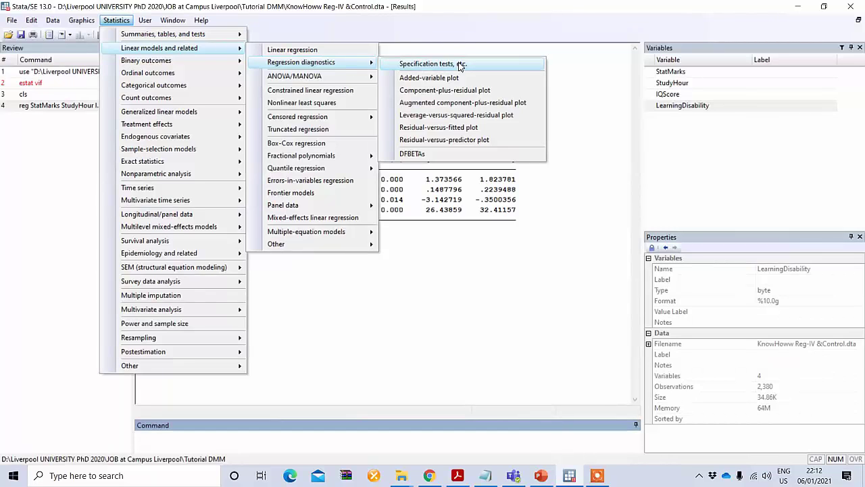
pyautogui.click(483, 66)
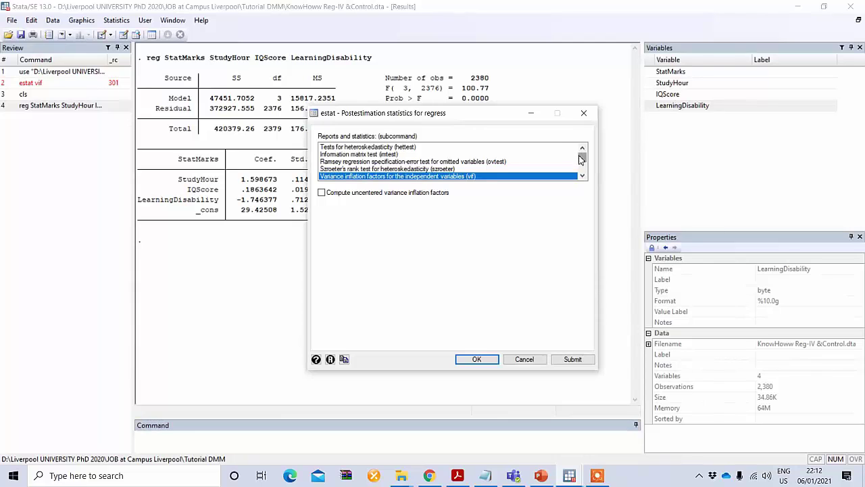
pyautogui.moveTo(582, 158)
pyautogui.mouseDown()
pyautogui.moveTo(582, 174)
pyautogui.moveTo(582, 161)
pyautogui.mouseUp()
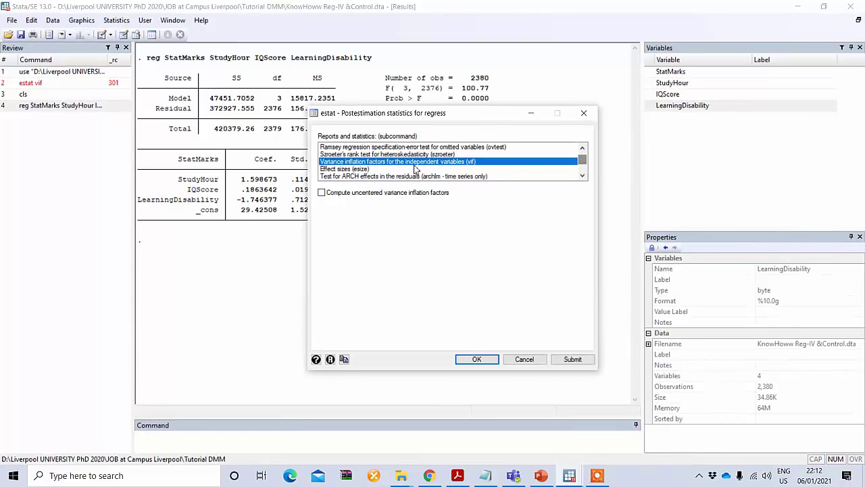
pyautogui.click(380, 169)
pyautogui.click(368, 161)
pyautogui.click(476, 359)
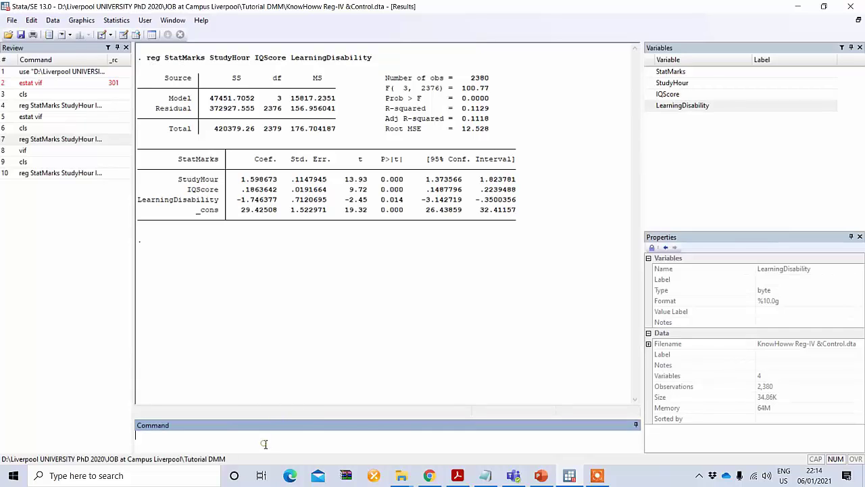
# Compute the variance inflation factors for the regression with the short vif command
pyautogui.write('vif')
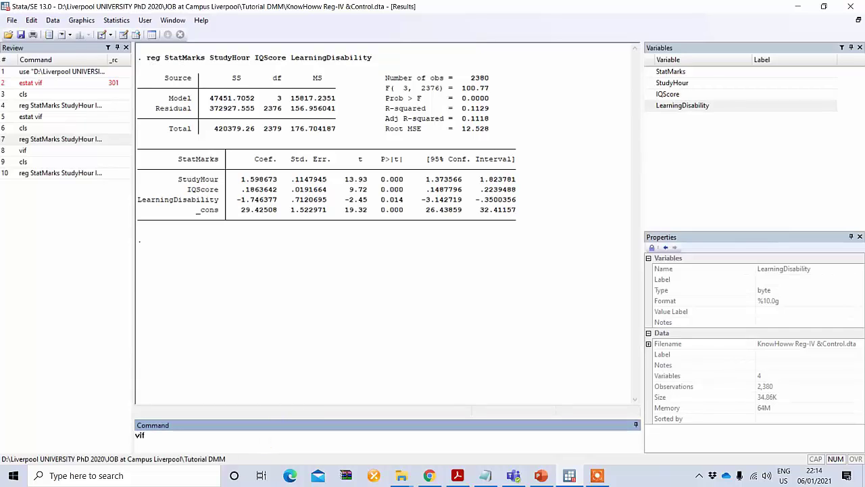
pyautogui.press('Return')
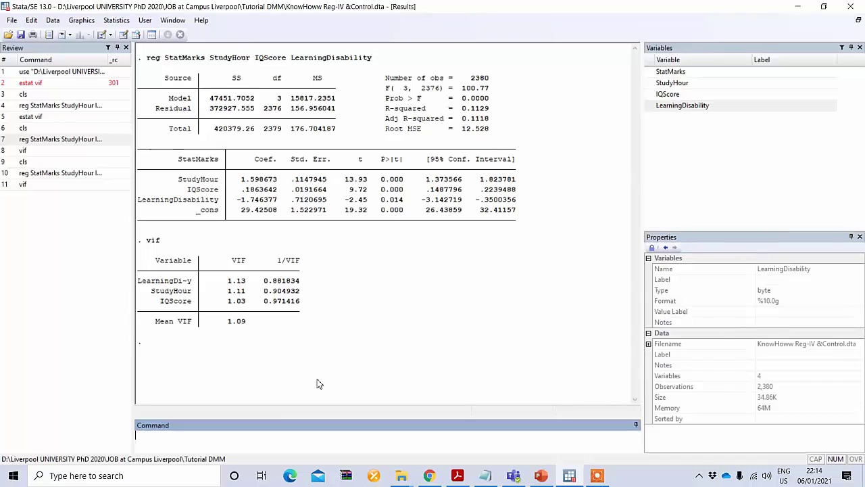
# Draw a two-way scatter plot with StatMarks as the Y variable and StudyHour as the X variable, and close the graph
pyautogui.click(82, 22)
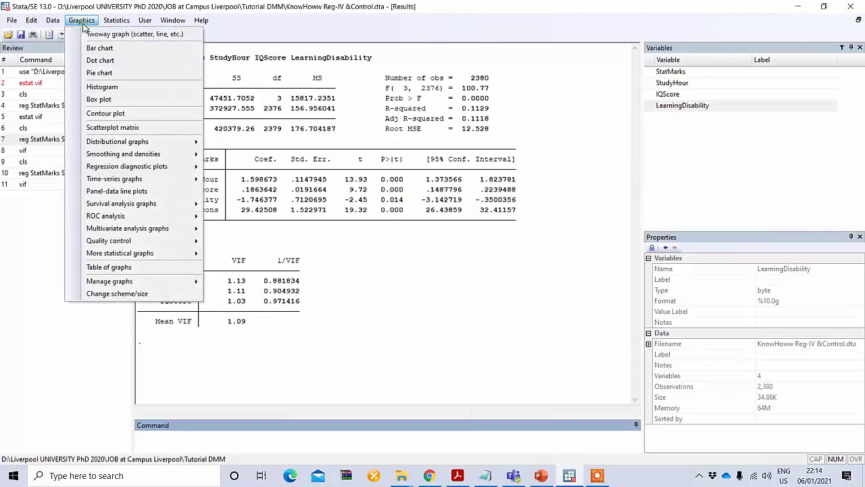
pyautogui.click(127, 35)
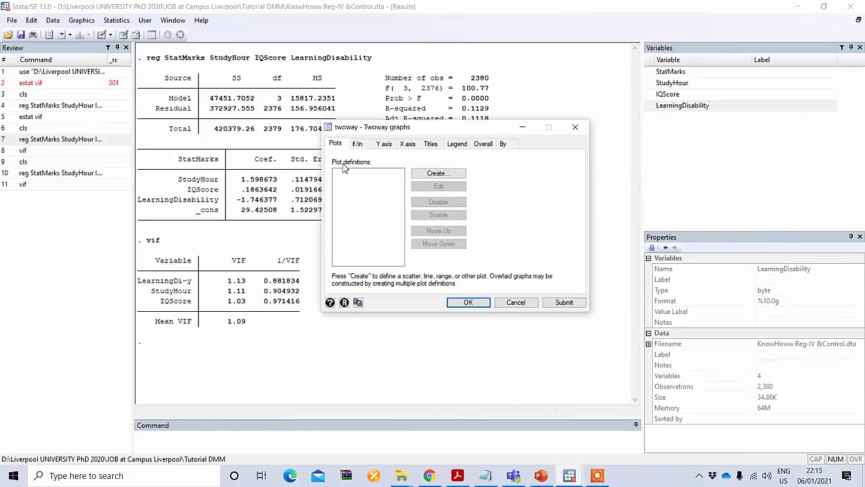
pyautogui.click(436, 175)
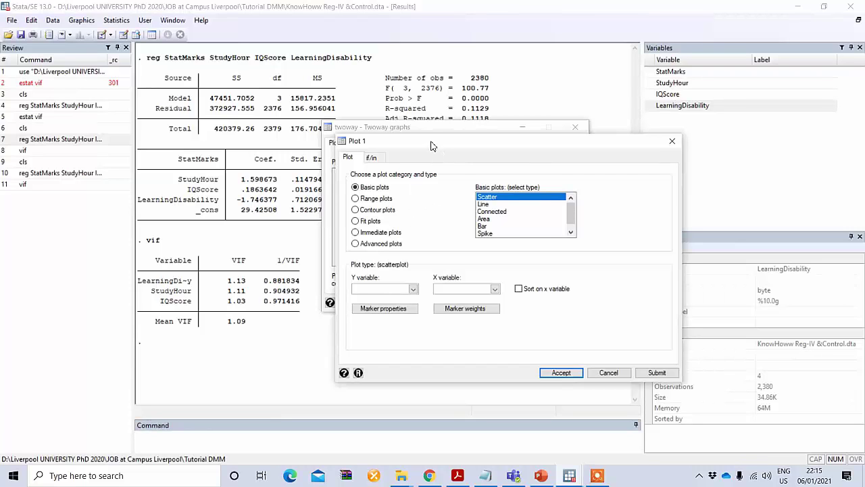
pyautogui.moveTo(432, 144); pyautogui.dragTo(392, 181)
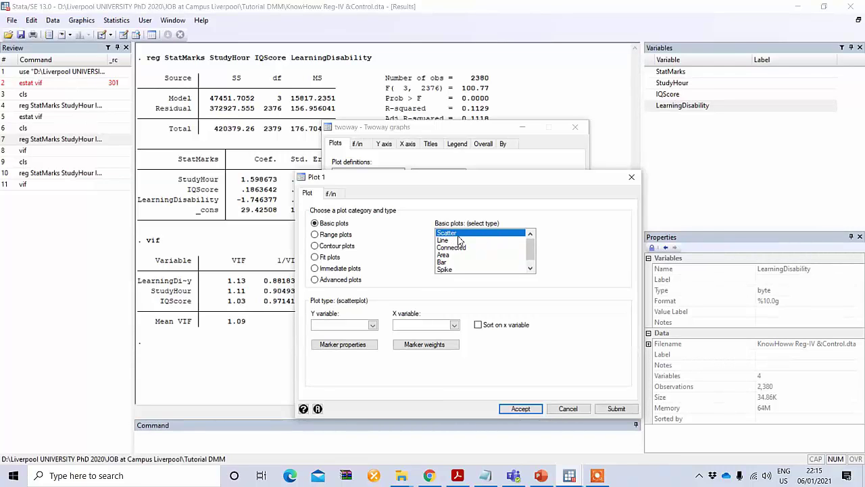
pyautogui.click(371, 325)
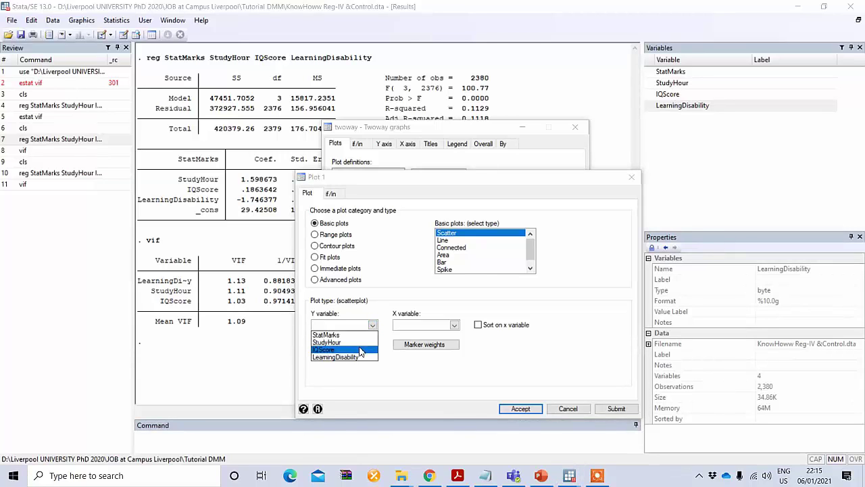
pyautogui.click(358, 336)
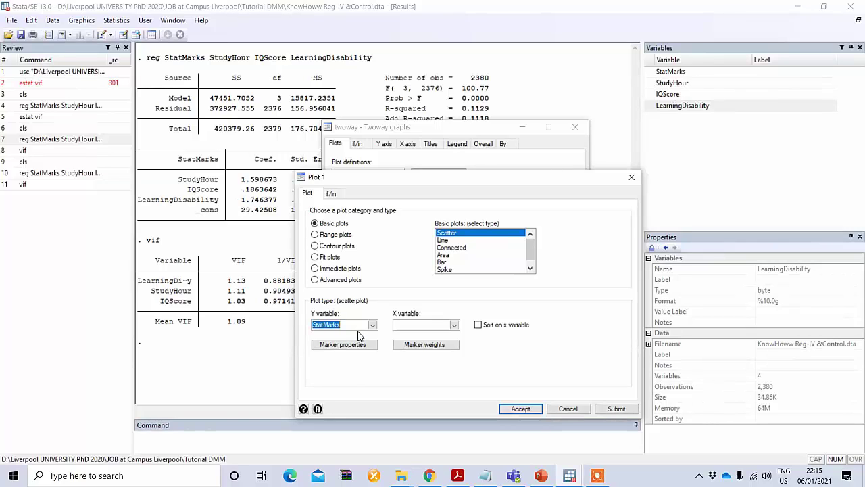
pyautogui.click(455, 325)
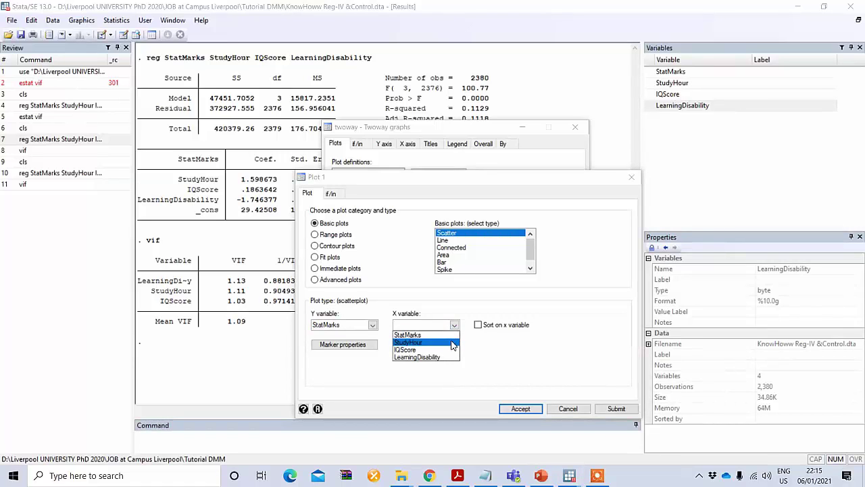
pyautogui.click(446, 342)
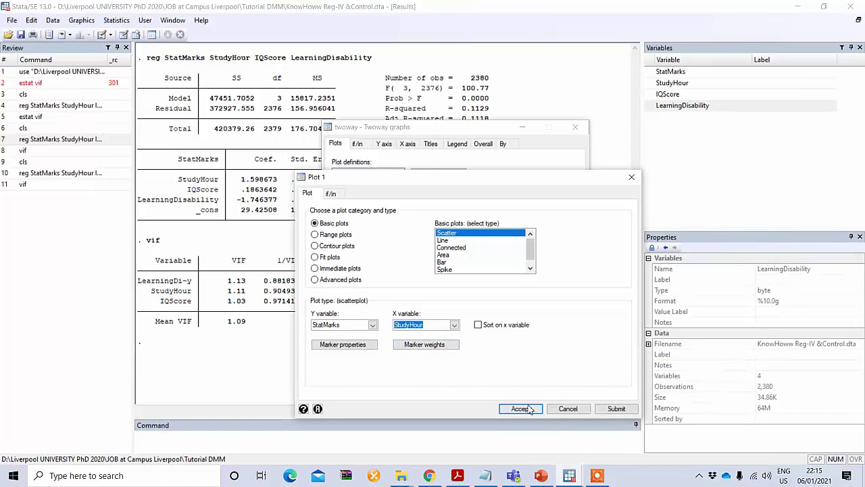
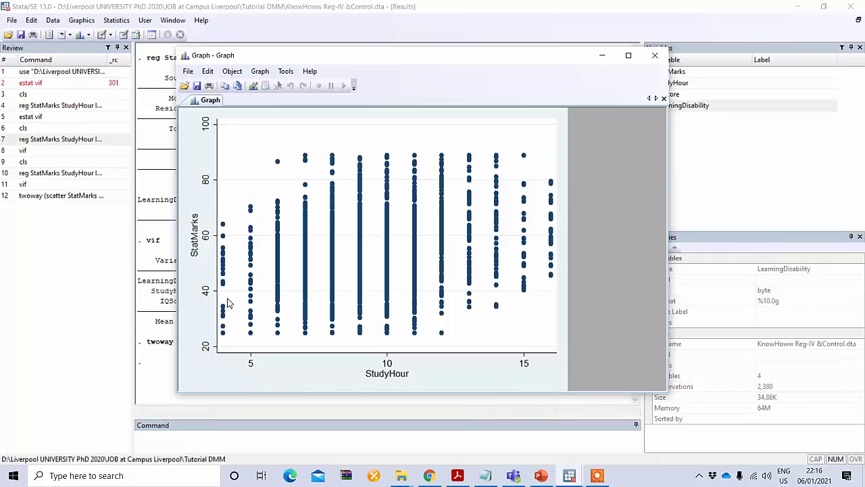
pyautogui.click(654, 57)
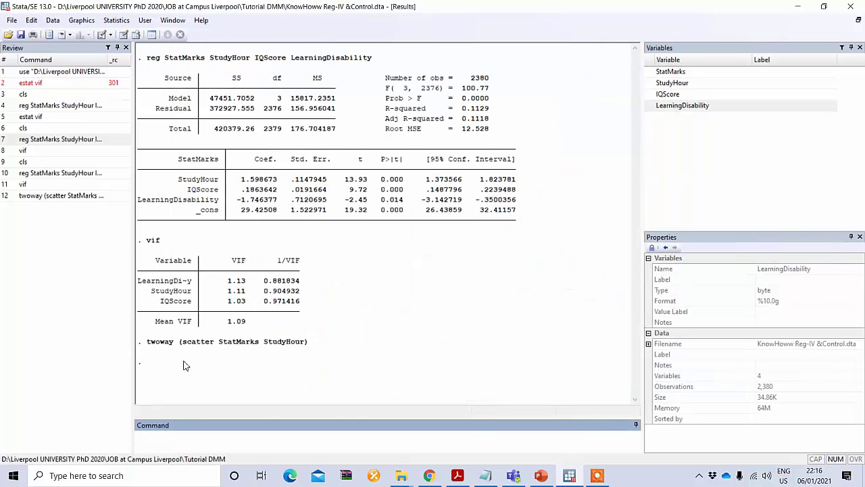
# Add a second plot definition to the two-way graph: a linear prediction fit plot with StatMarks as Y and StudyHour as X
pyautogui.click(81, 20)
pyautogui.click(81, 36)
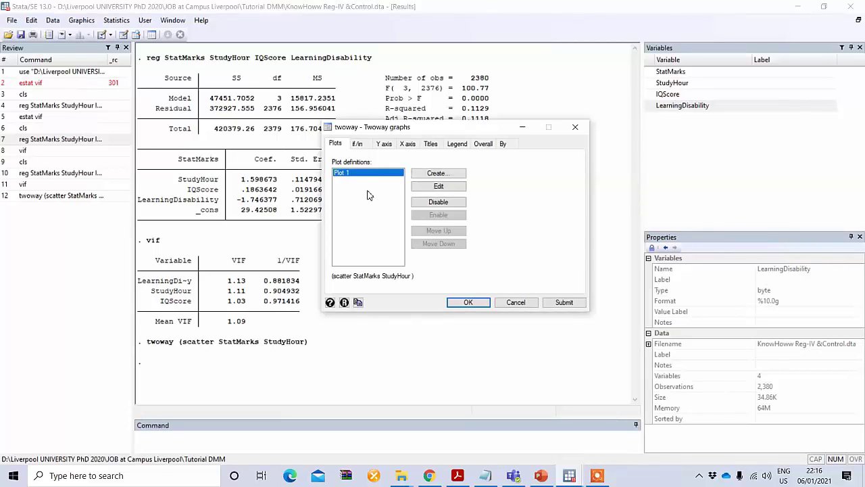
pyautogui.click(450, 174)
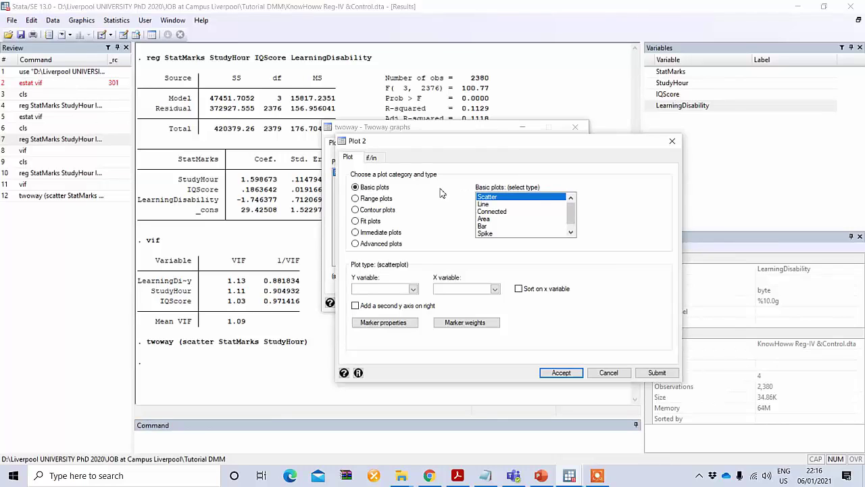
pyautogui.click(371, 223)
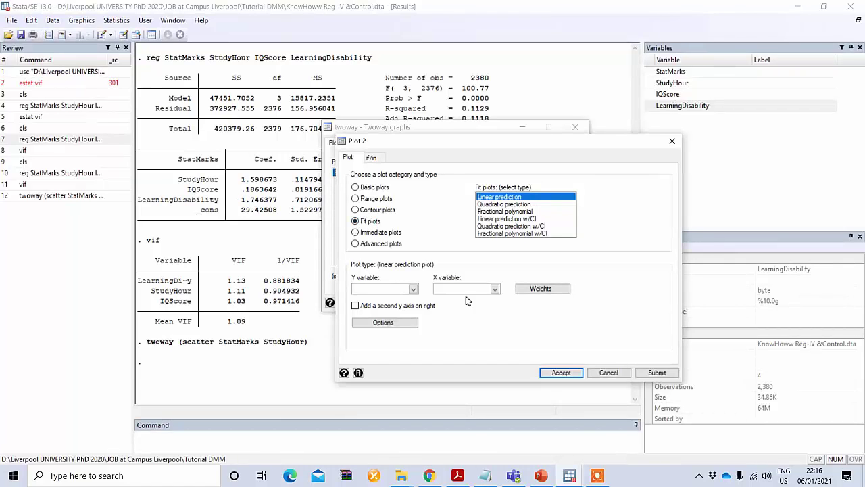
pyautogui.click(412, 288)
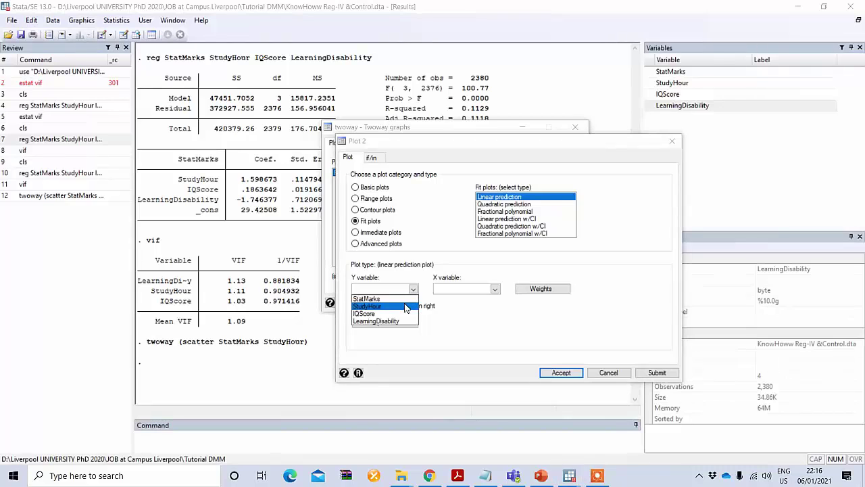
pyautogui.click(378, 298)
pyautogui.click(495, 289)
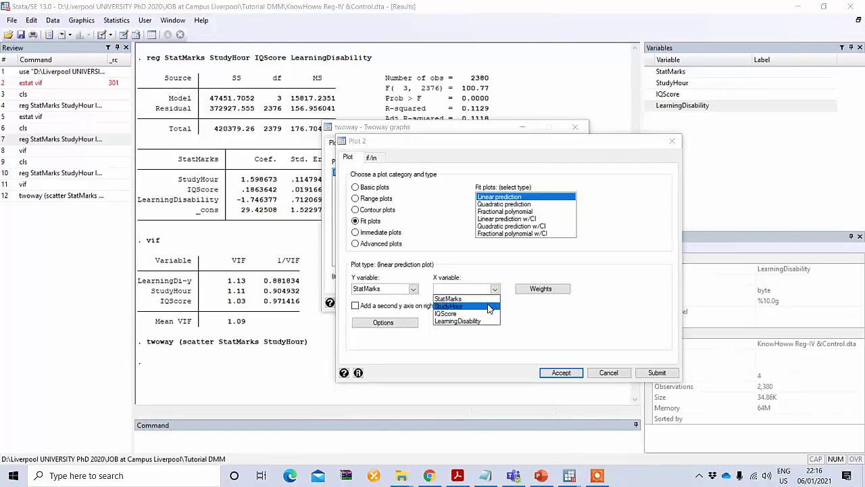
pyautogui.click(488, 306)
pyautogui.click(561, 372)
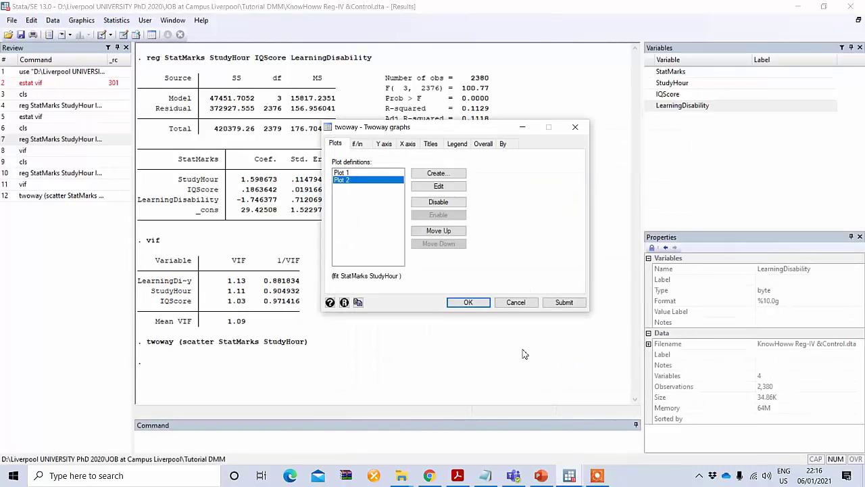
# Draw the two-way graph combining the scatter plot and the linear fit of StatMarks on StudyHour
pyautogui.click(466, 304)
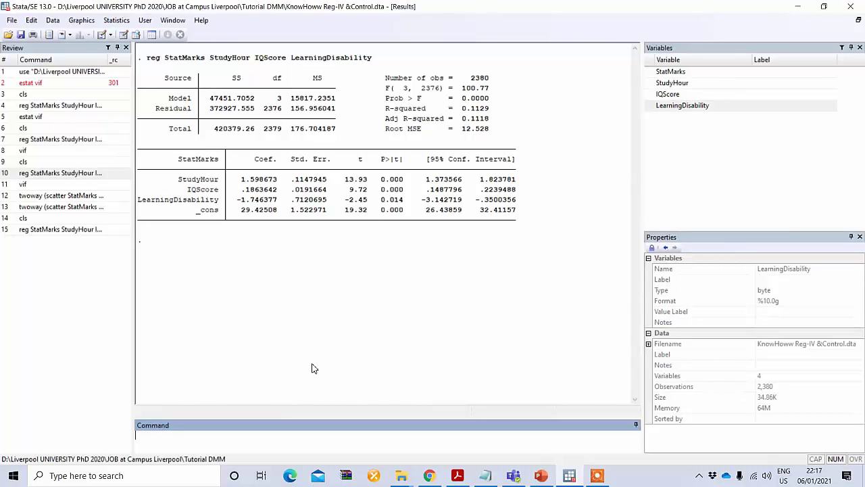
# Draw a histogram of StatMarks with frequency on the Y axis and a normal-density plot added, and close the graph
pyautogui.click(83, 24)
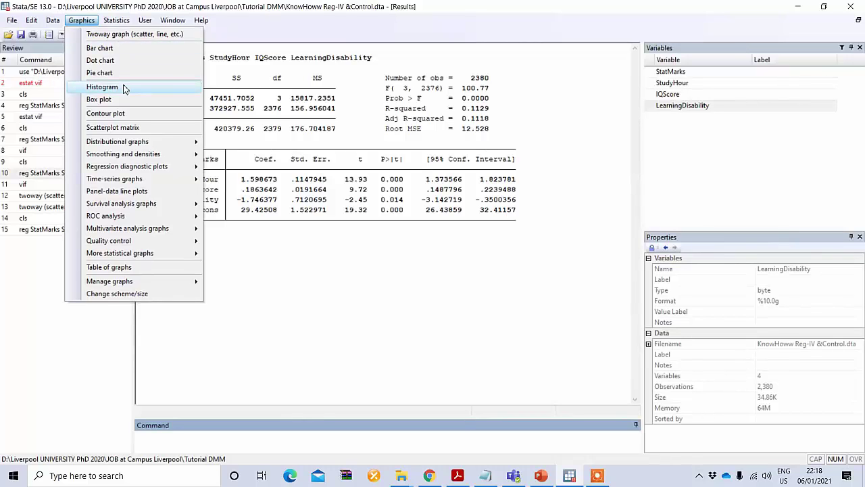
pyautogui.click(102, 87)
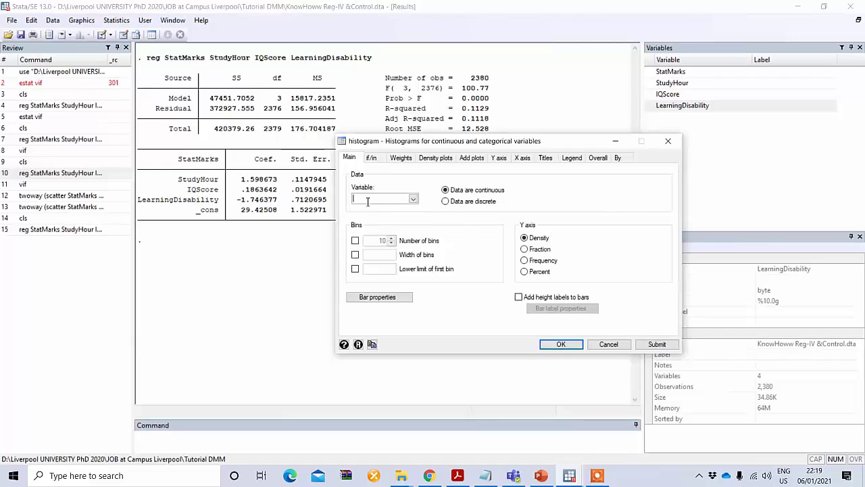
pyautogui.click(413, 200)
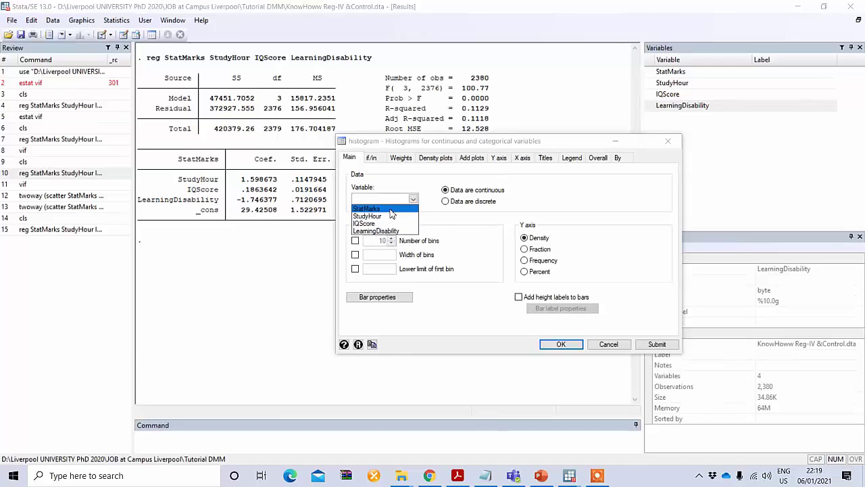
pyautogui.click(391, 209)
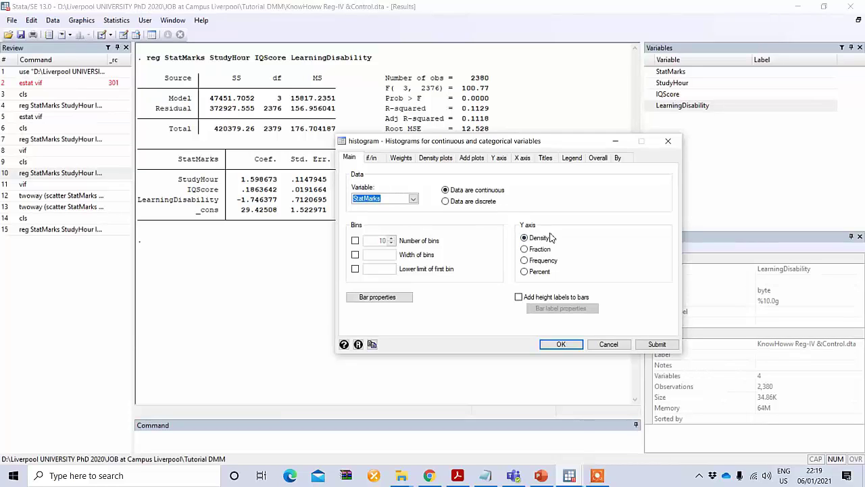
pyautogui.click(525, 261)
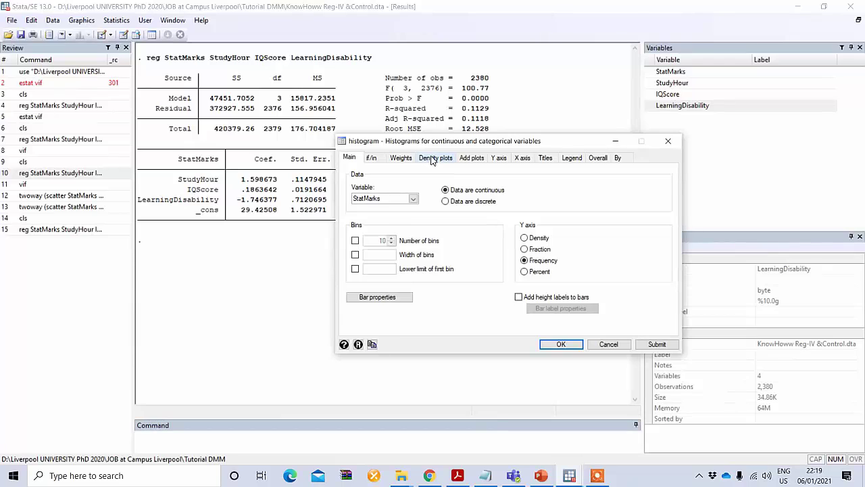
pyautogui.click(432, 159)
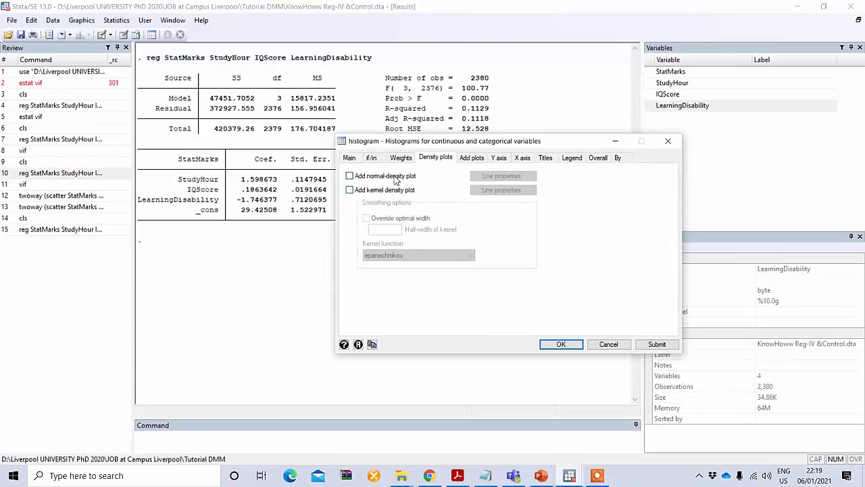
pyautogui.click(350, 176)
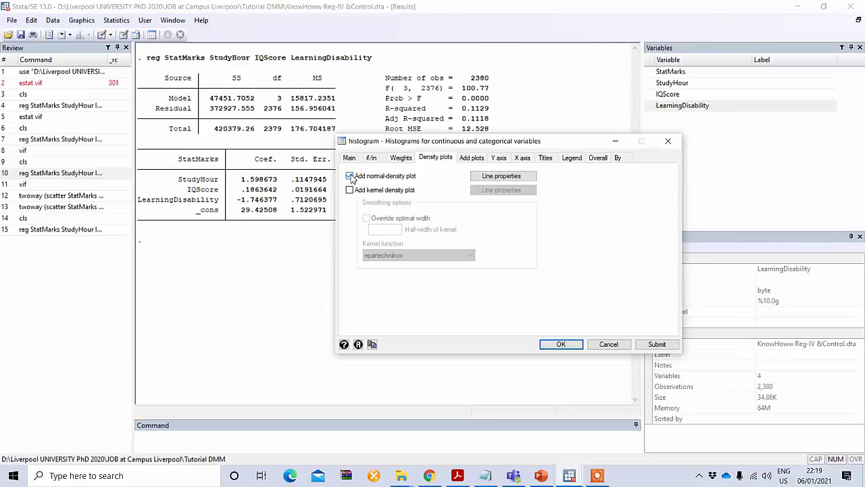
pyautogui.click(555, 344)
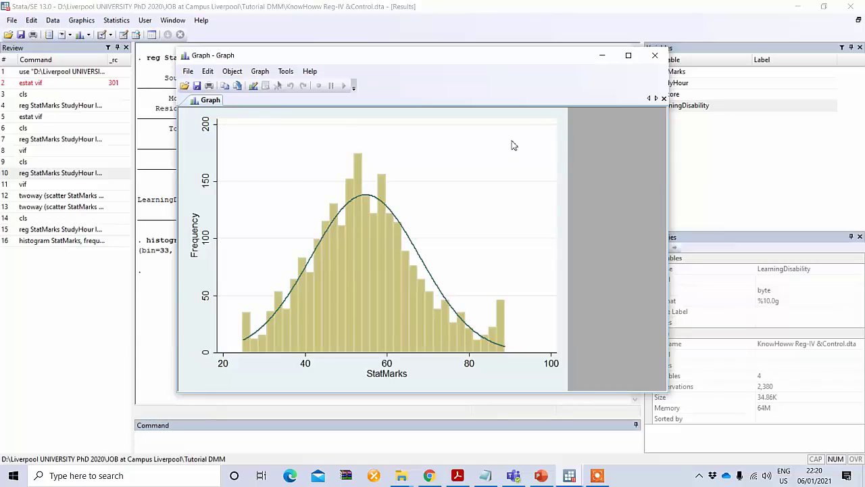
pyautogui.click(659, 59)
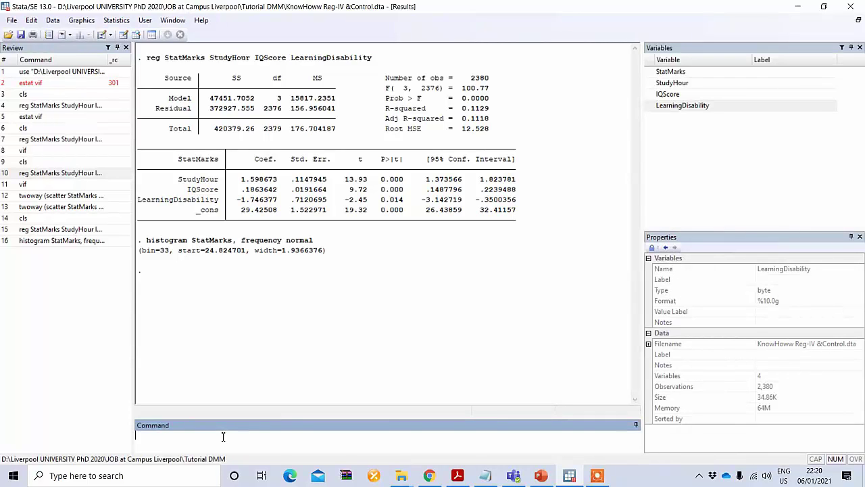
# Write the note "Shaprio-Wilk Test" in a new do-file and close the editor without saving
pyautogui.click(102, 34)
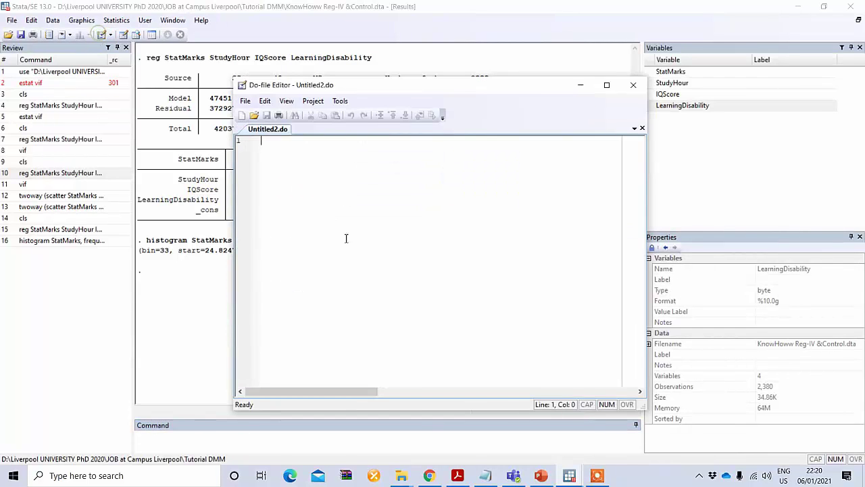
pyautogui.write('s')
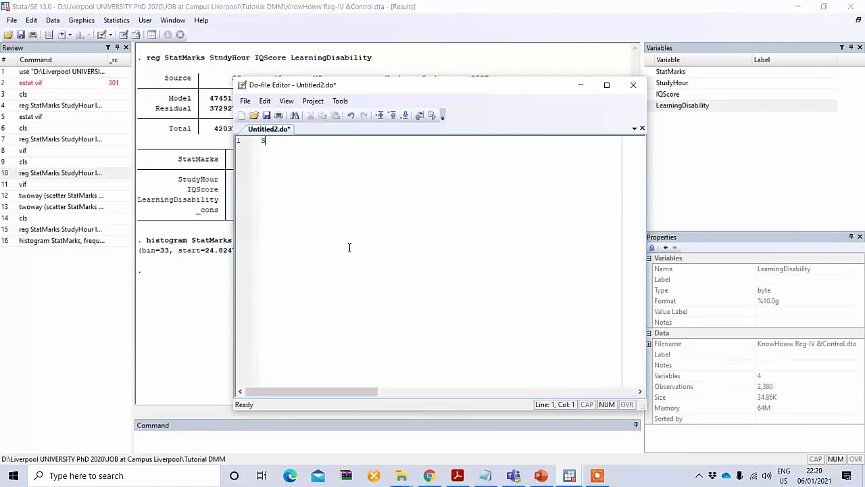
pyautogui.write('haprio-Wil')
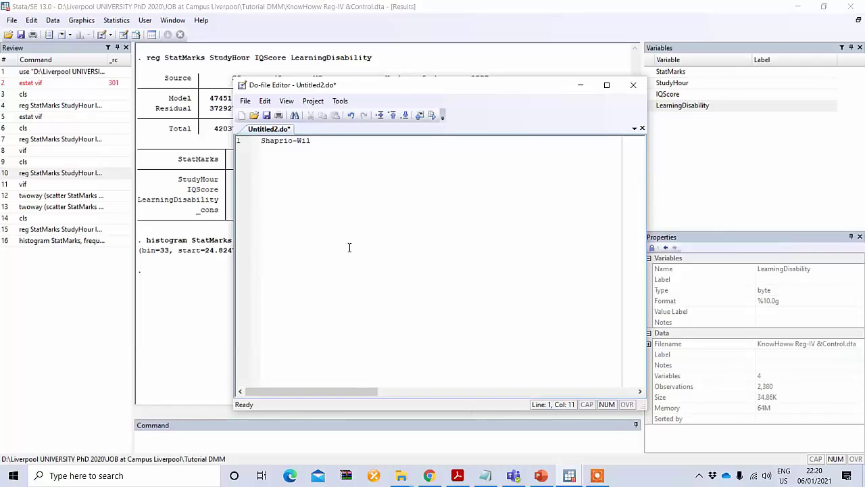
pyautogui.write('k Test')
pyautogui.click(633, 85)
pyautogui.click(469, 274)
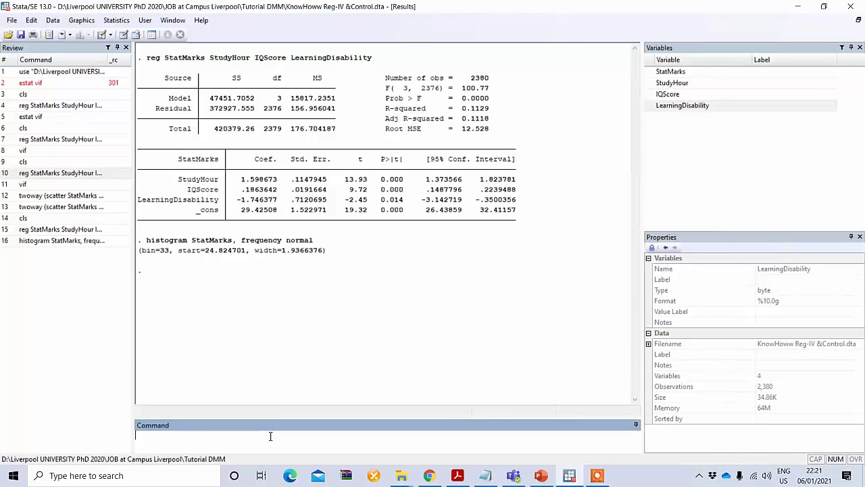
# Run the Shapiro-Wilk normality test (swilk) on StatMarks, StudyHour, IQScore and LearningDisability
pyautogui.write('swilk')
pyautogui.click(652, 73)
pyautogui.click(652, 84)
pyautogui.click(651, 96)
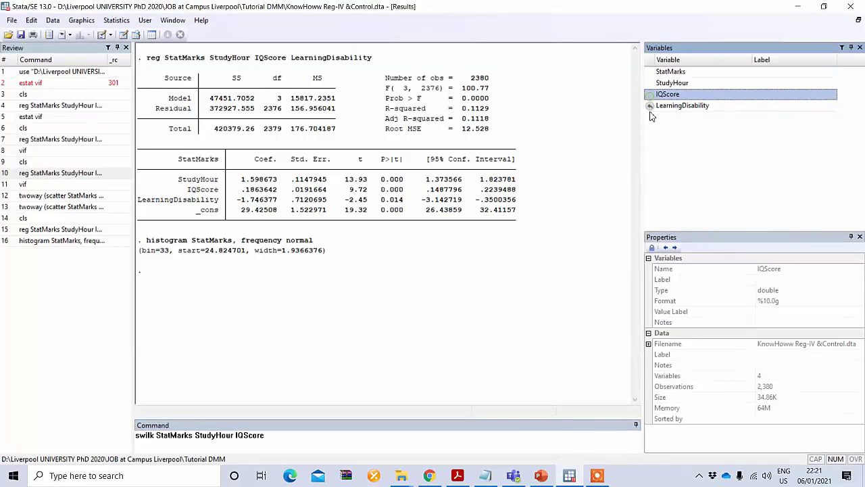
pyautogui.click(651, 106)
pyautogui.click(376, 436)
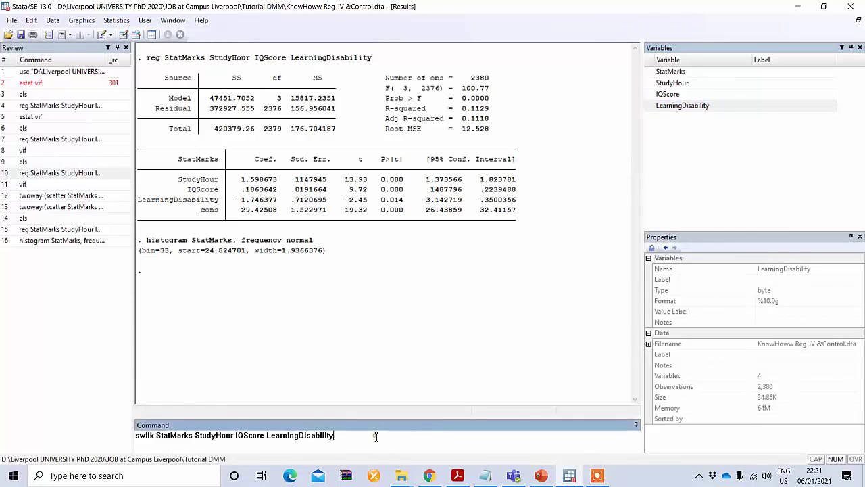
pyautogui.press('Return')
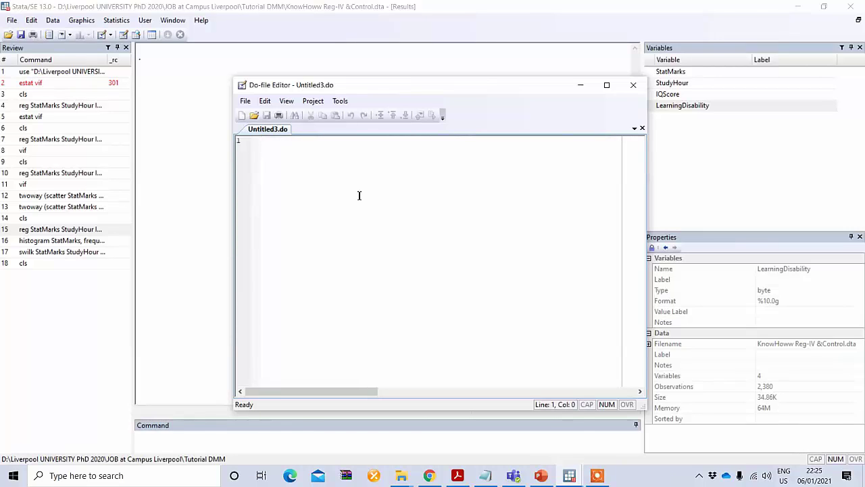
# Write the note "Heteroskedasticity" in the empty do-file and close the editor without saving
pyautogui.write('Hete')
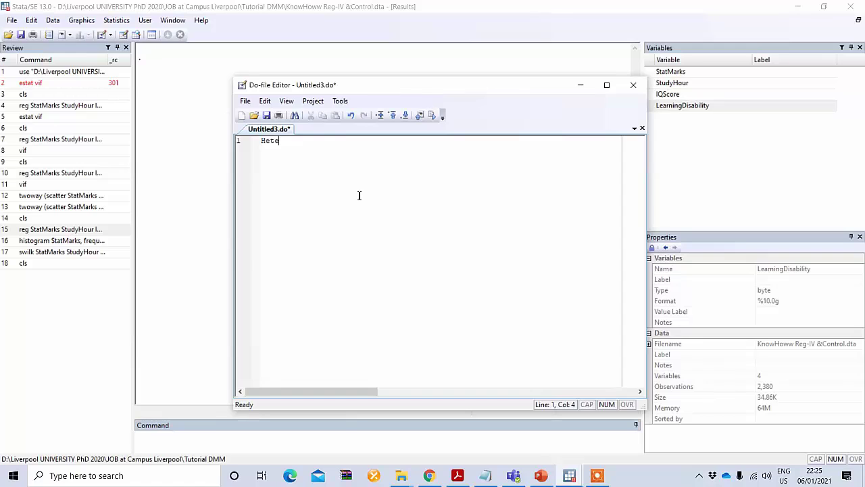
pyautogui.write('roskedasticit')
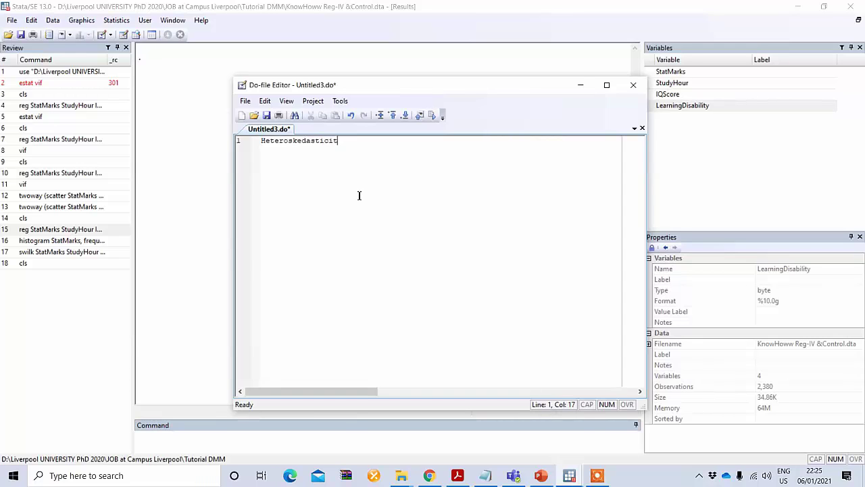
pyautogui.write('y')
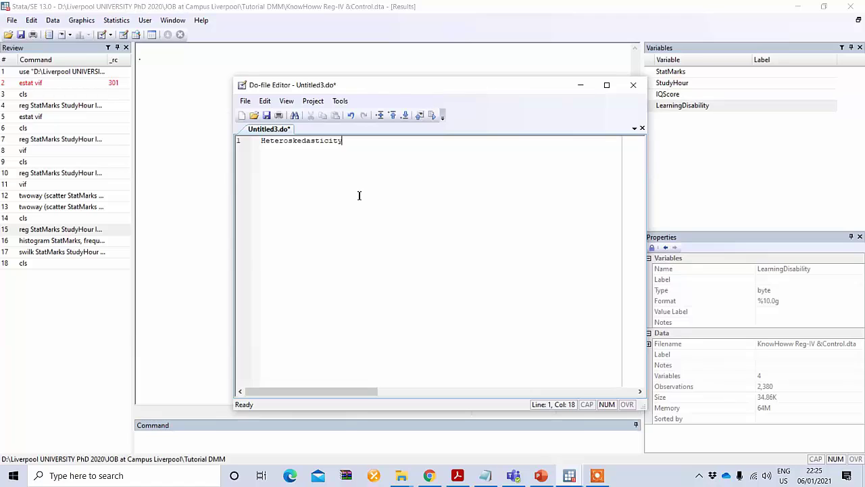
pyautogui.click(632, 90)
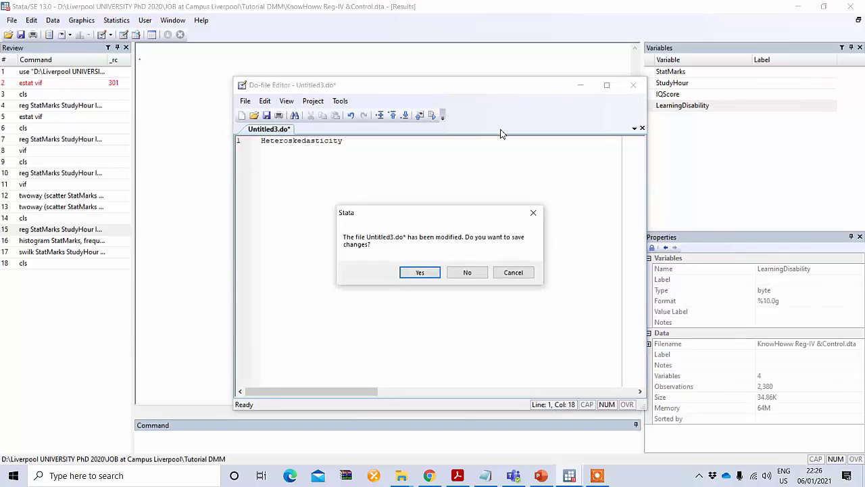
pyautogui.click(475, 276)
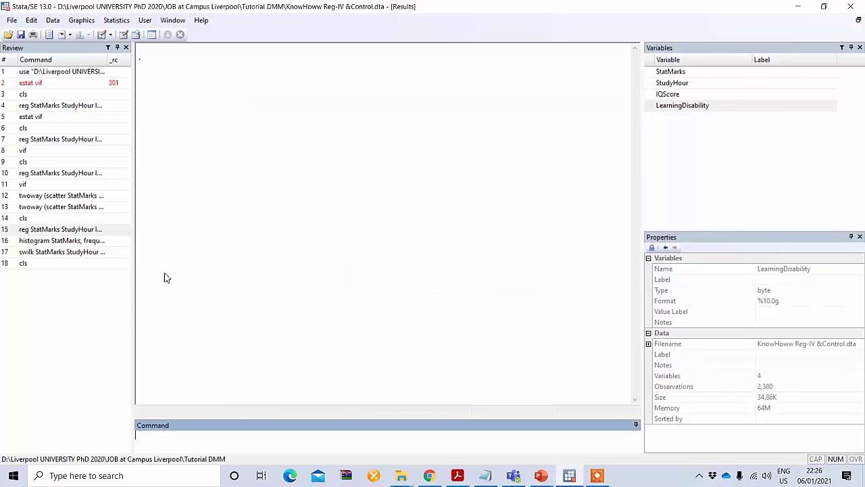
# Rerun the earlier regression of StatMarks on StudyHour, IQScore and LearningDisability from the command history
pyautogui.click(56, 232)
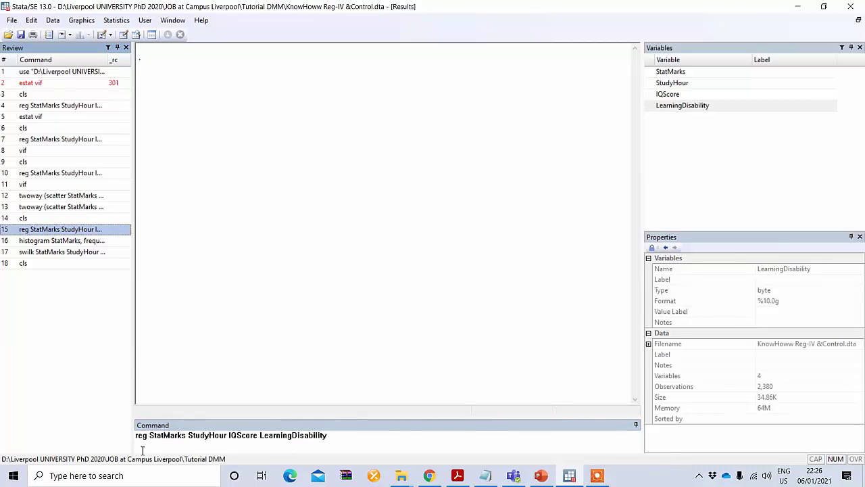
pyautogui.moveTo(137, 438)
pyautogui.mouseDown()
pyautogui.moveTo(360, 439)
pyautogui.moveTo(125, 439)
pyautogui.mouseUp()
pyautogui.click(359, 438)
pyautogui.click(329, 438)
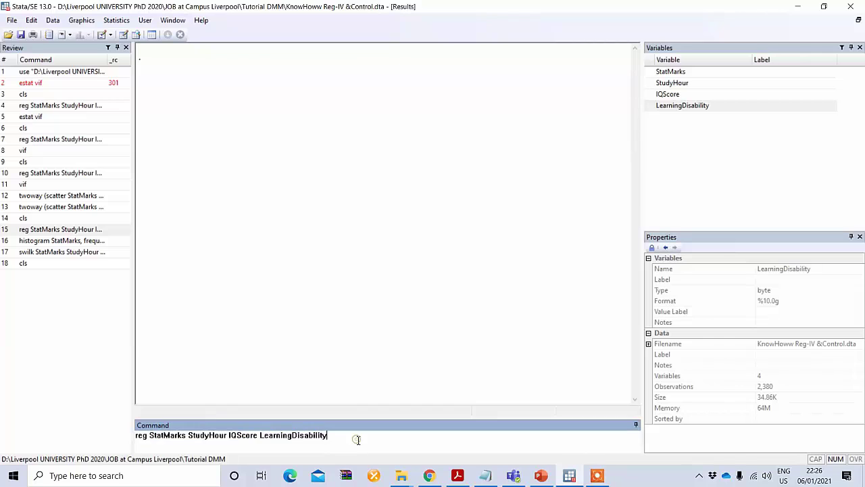
pyautogui.press('Return')
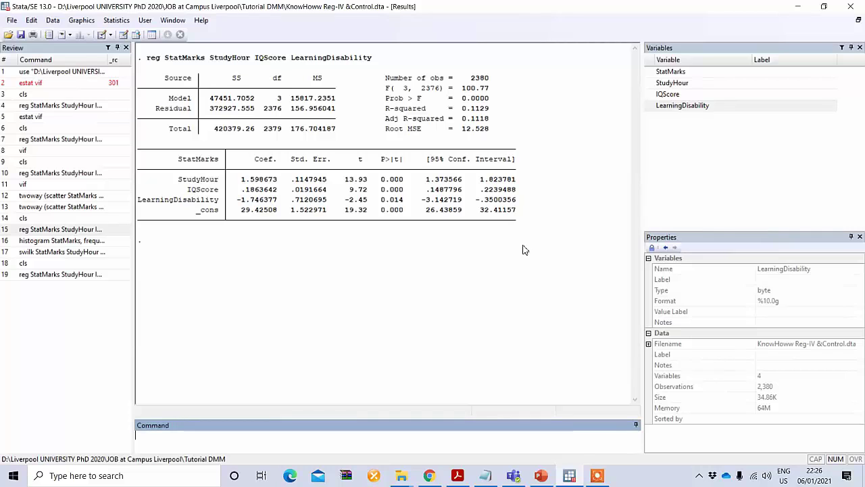
# Open the regression diagnostics' specification tests and select the tests for heteroskedasticity (hettest) as the postestimation report
pyautogui.click(116, 21)
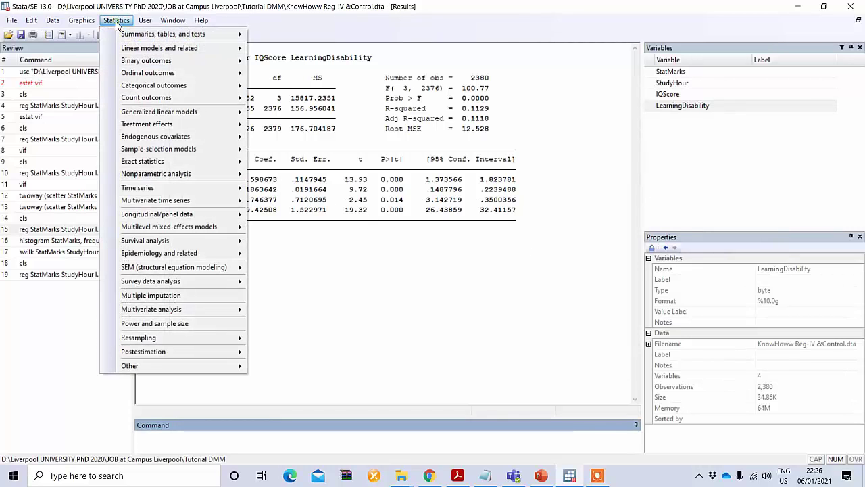
pyautogui.moveTo(133, 51)
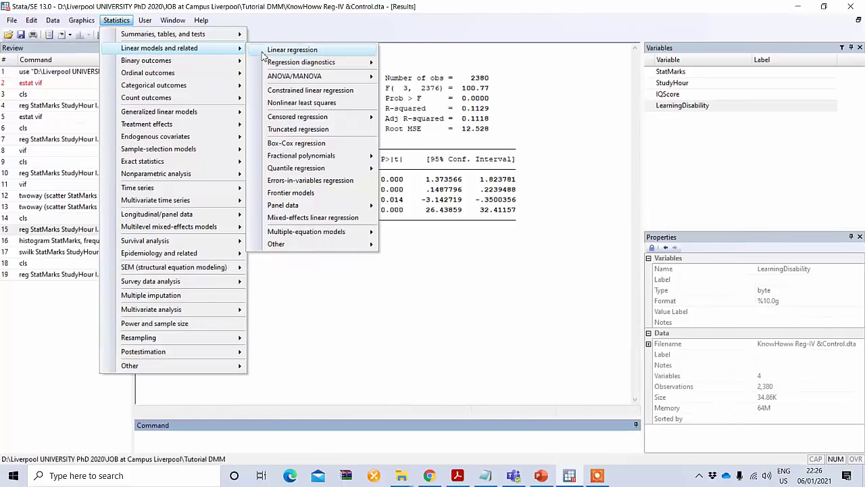
pyautogui.moveTo(331, 66)
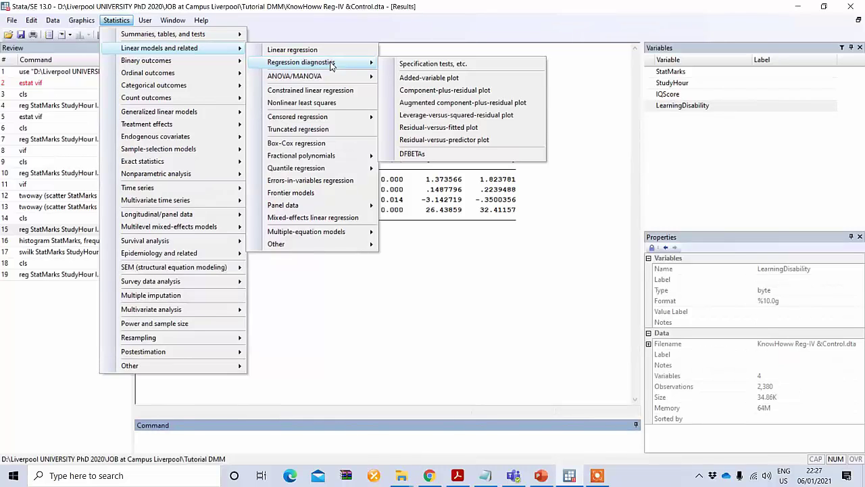
pyautogui.click(497, 65)
pyautogui.click(582, 177)
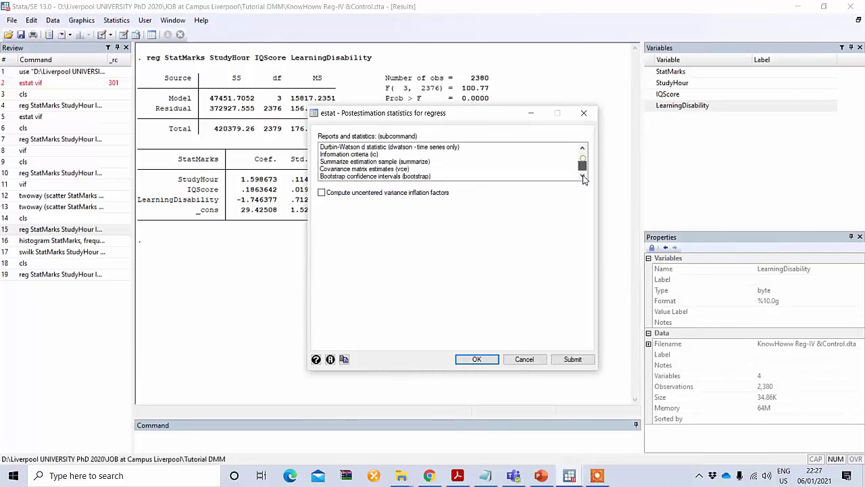
pyautogui.click(582, 177)
pyautogui.click(473, 168)
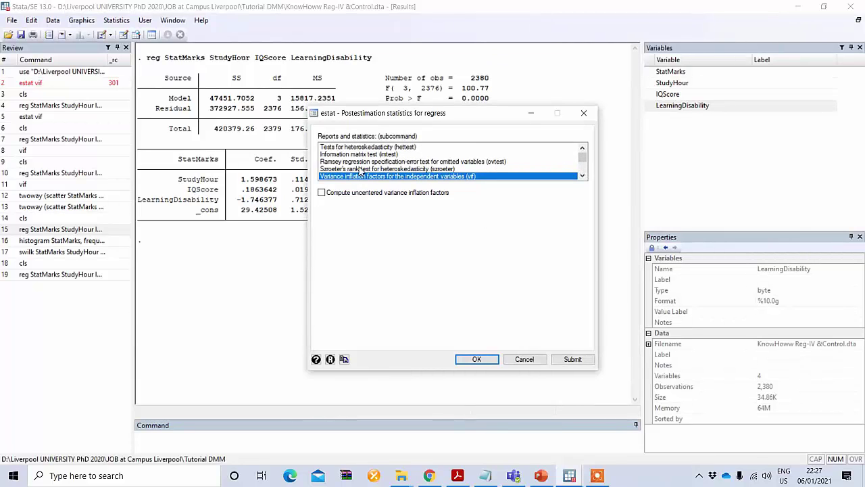
pyautogui.click(349, 148)
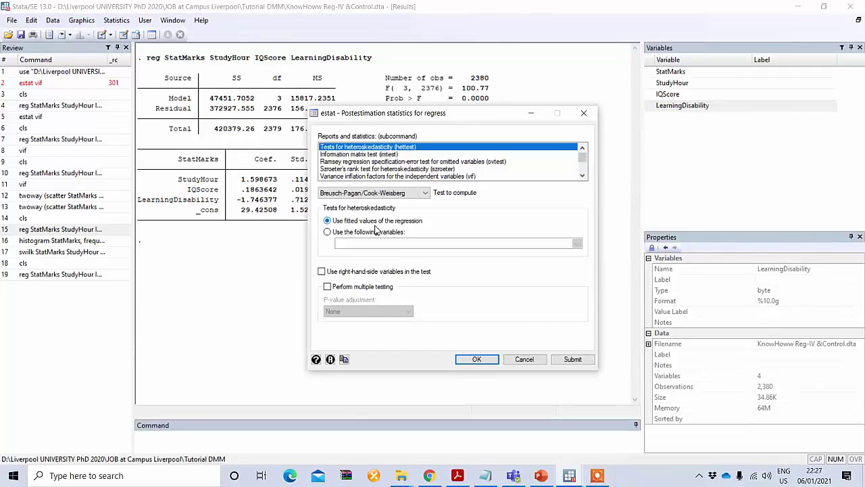
pyautogui.click(366, 232)
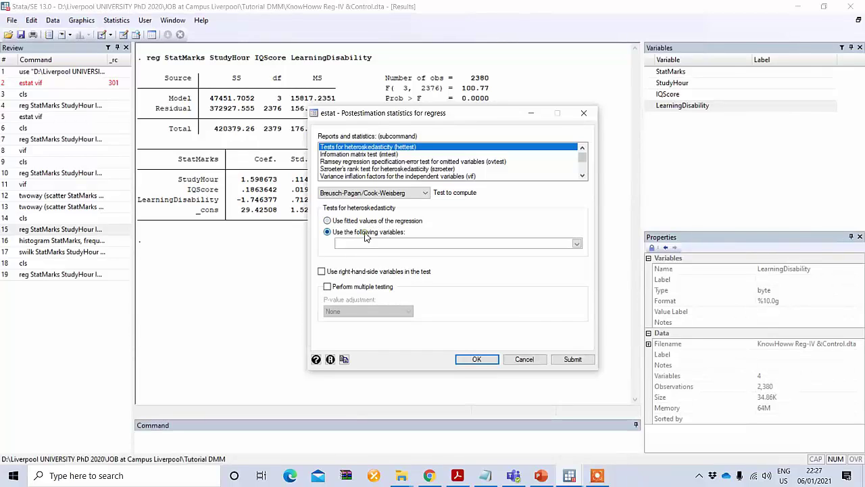
pyautogui.click(576, 244)
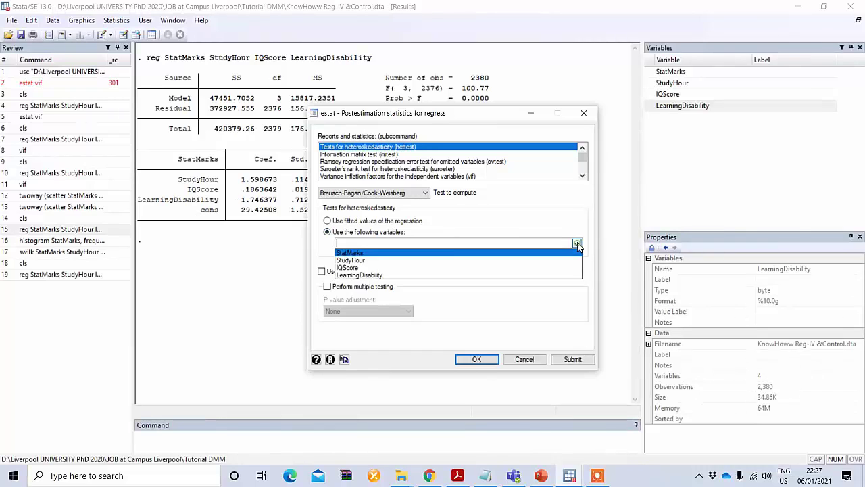
pyautogui.click(471, 241)
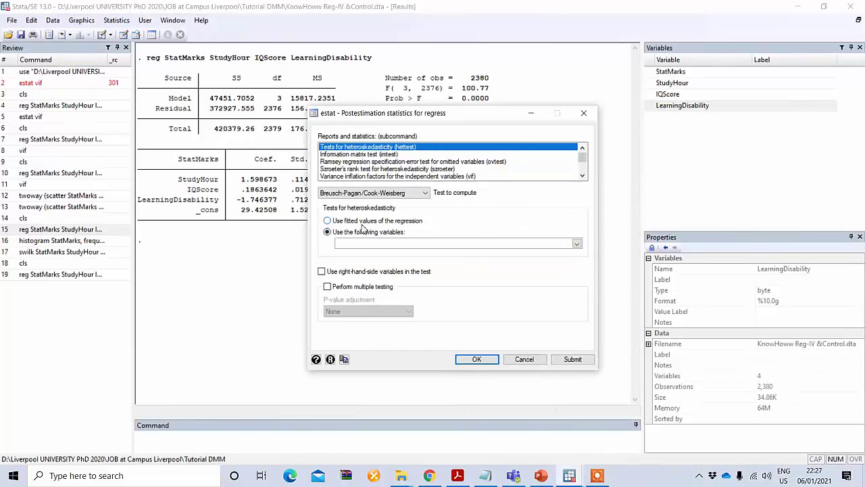
pyautogui.click(362, 222)
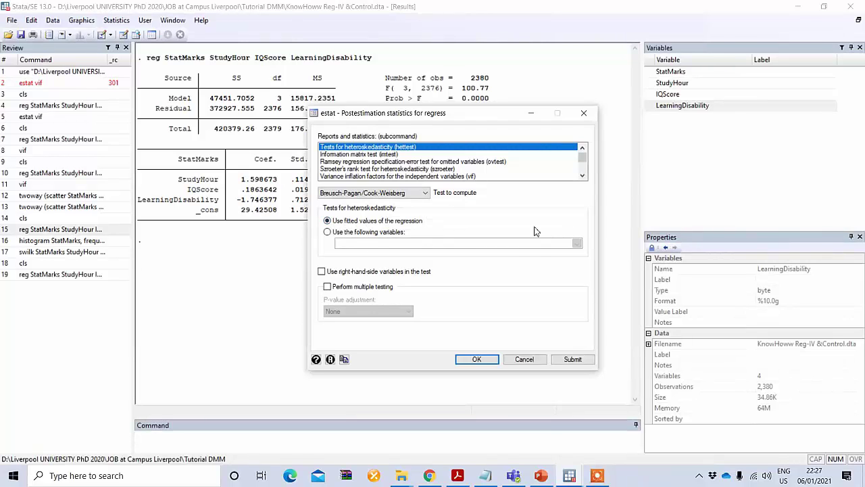
# Run the Breusch-Pagan/Cook-Weisberg heteroskedasticity test using the fitted values of the regression
pyautogui.click(476, 360)
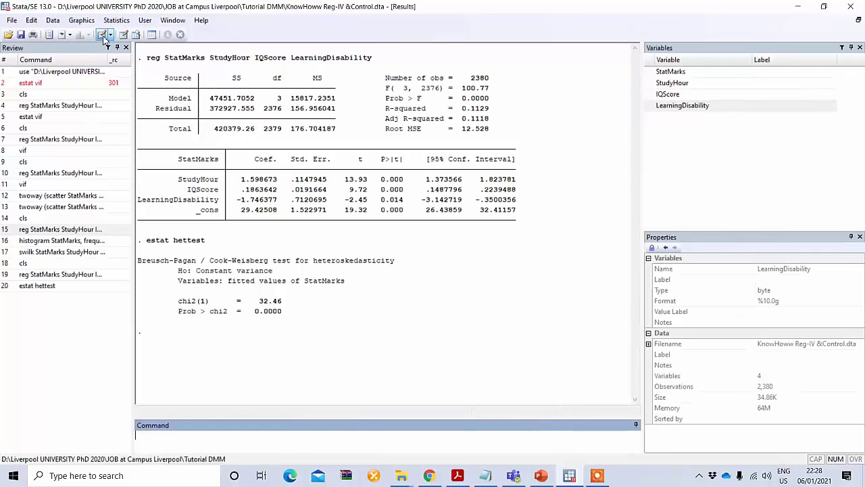
# Write the note "P< 0.05 Heteroskedasticity" on the first line of a new do-file, keeping the test output in view
pyautogui.click(102, 35)
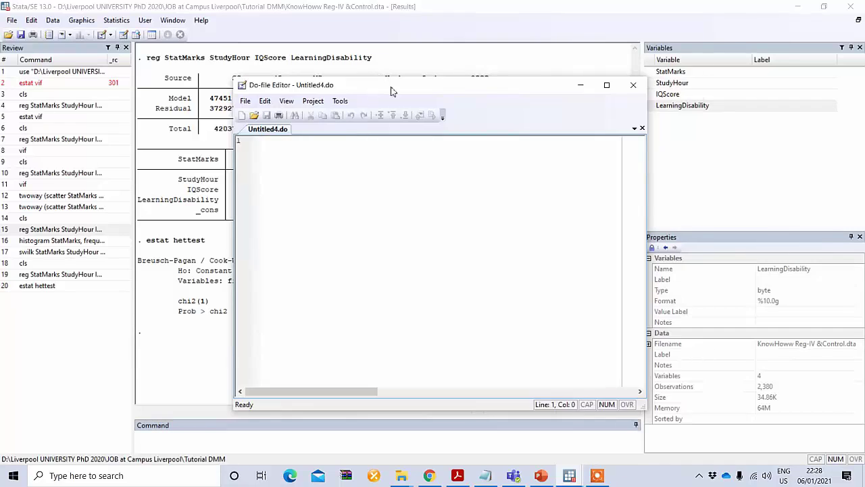
pyautogui.moveTo(369, 88); pyautogui.dragTo(554, 84)
pyautogui.write('F')
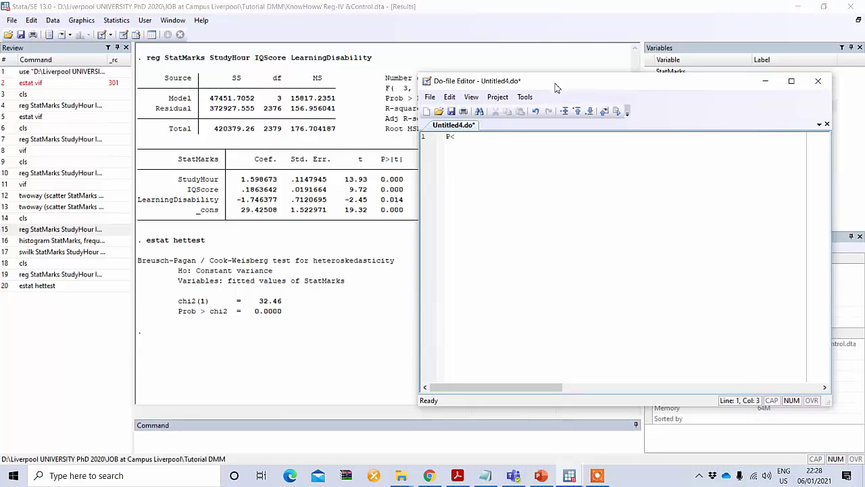
pyautogui.write('< 0.05')
pyautogui.write('Heterosked')
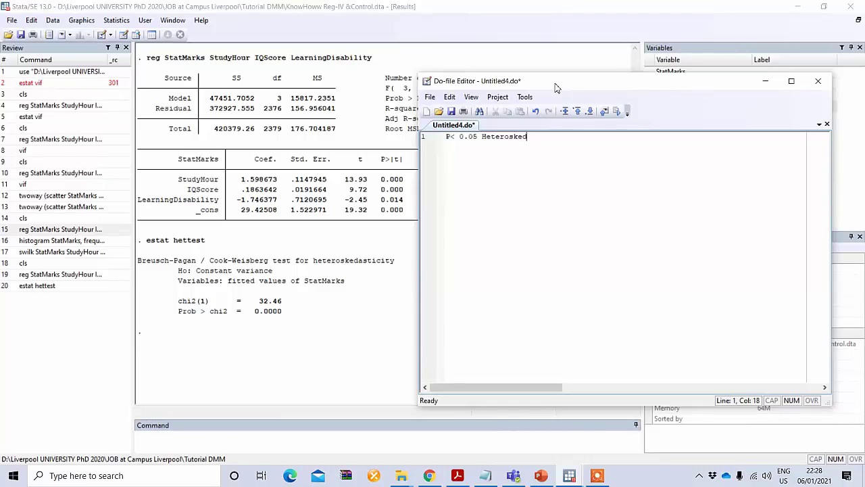
pyautogui.write('astiicity')
pyautogui.press('Return')
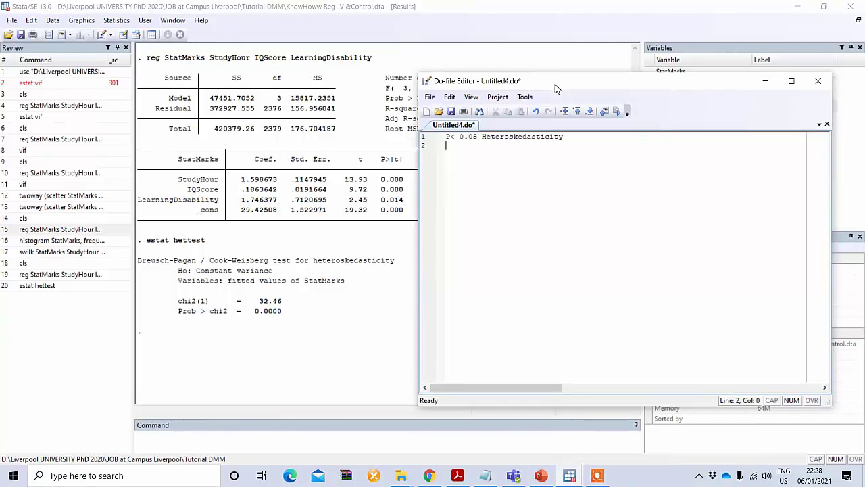
# Add the second note line "P >0.05 No Heteroskedasticity", reusing the word from the first line, and close the do-file without saving
pyautogui.write('F')
pyautogui.write(' >0')
pyautogui.write('5')
pyautogui.moveTo(574, 145); pyautogui.dragTo(482, 140)
pyautogui.click(484, 140)
pyautogui.doubleClick(502, 140)
pyautogui.hotkey('ctrl', 'c')
pyautogui.click(547, 148)
pyautogui.write('No')
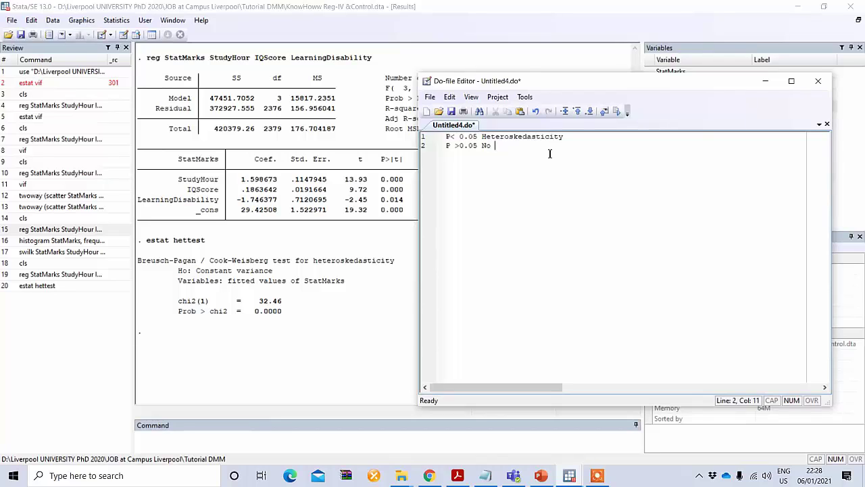
pyautogui.hotkey('ctrl', 'v')
pyautogui.click(818, 81)
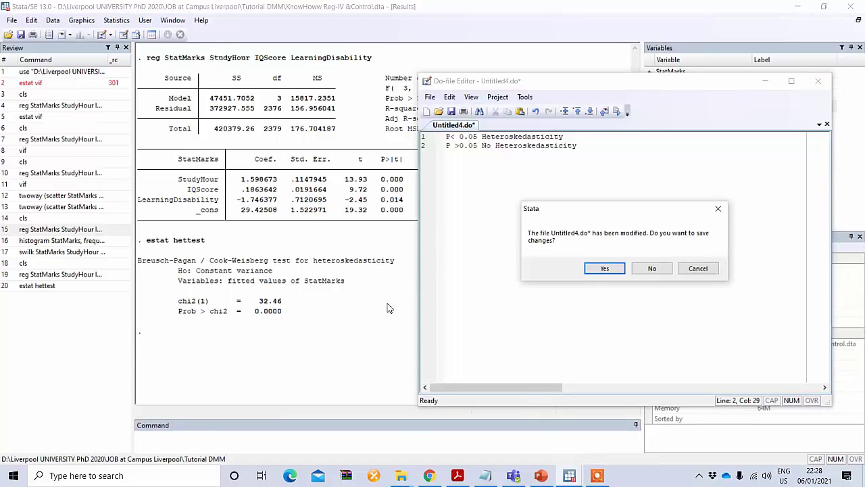
pyautogui.click(652, 268)
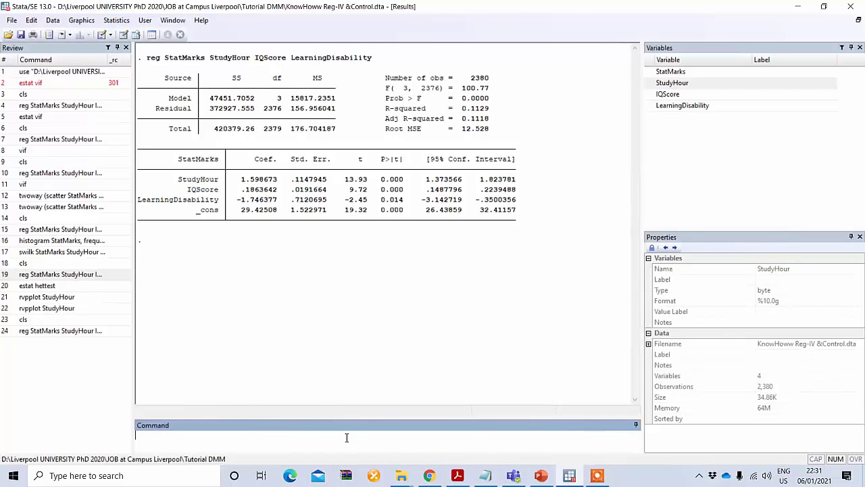
# Open the residual-versus-fitted plot among the regression diagnostic plots
pyautogui.click(79, 22)
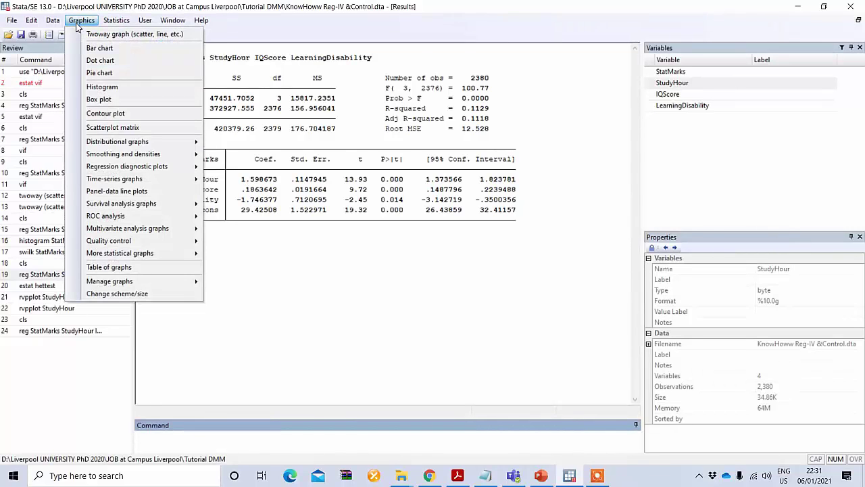
pyautogui.moveTo(122, 165)
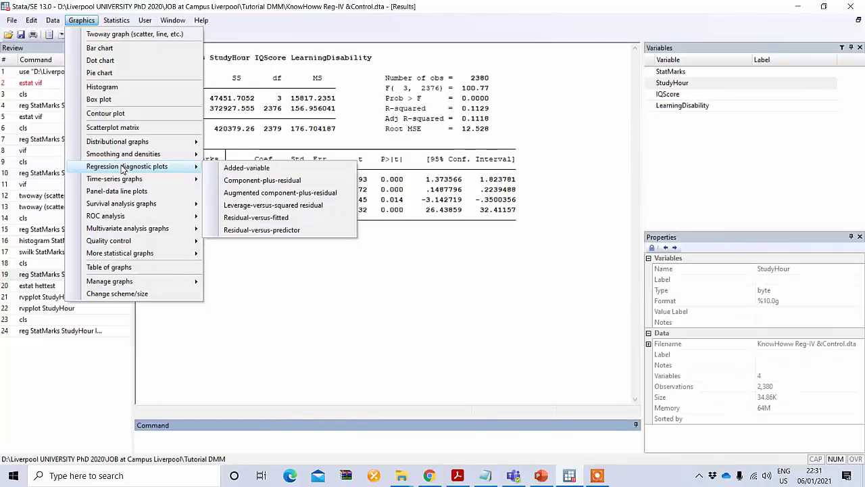
pyautogui.click(304, 223)
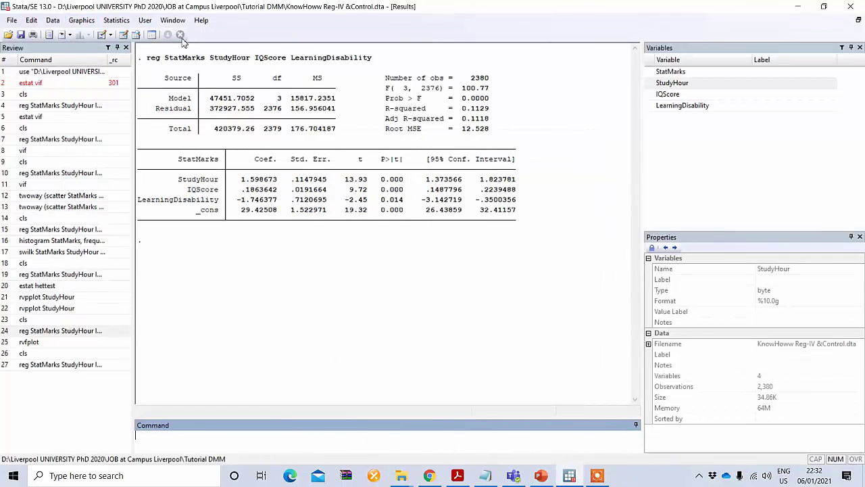
# Graph the residual-versus-fitted plot (rvfplot) for the StatMarks regression with default settings and close the graph window
pyautogui.click(81, 20)
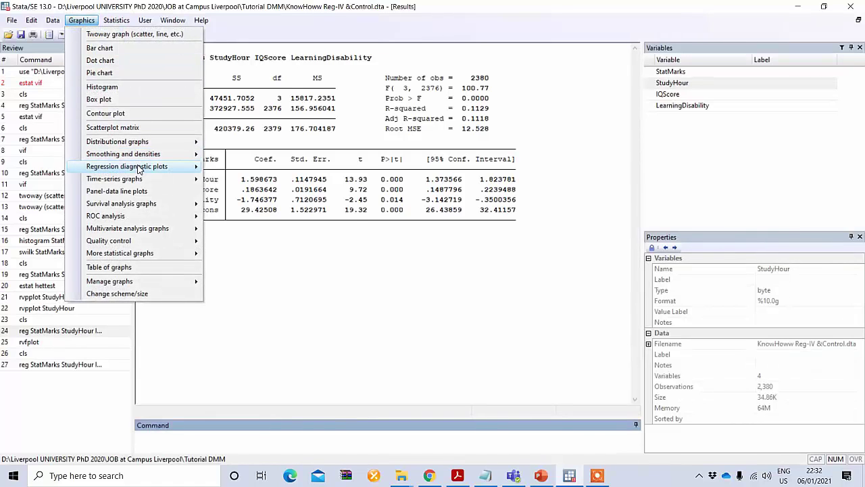
pyautogui.moveTo(138, 172)
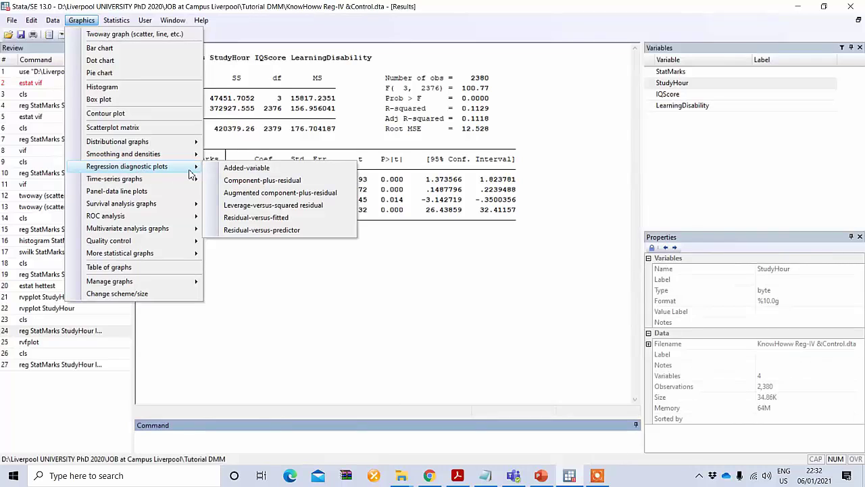
pyautogui.click(263, 218)
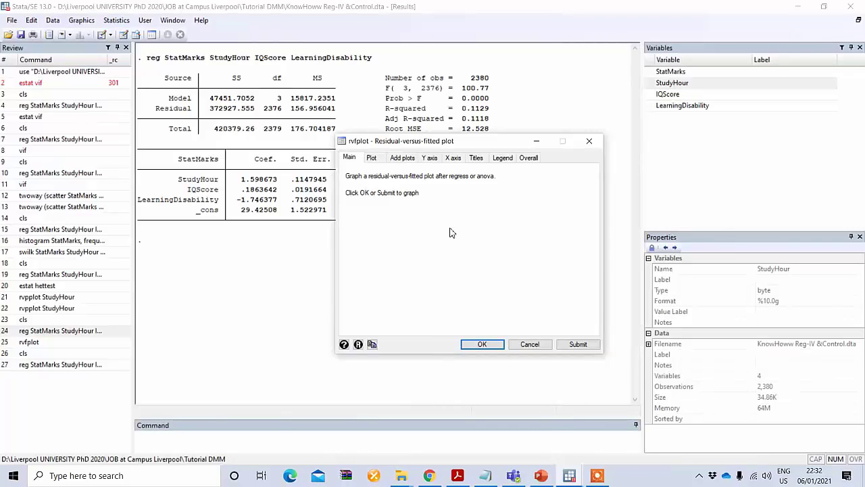
pyautogui.click(479, 346)
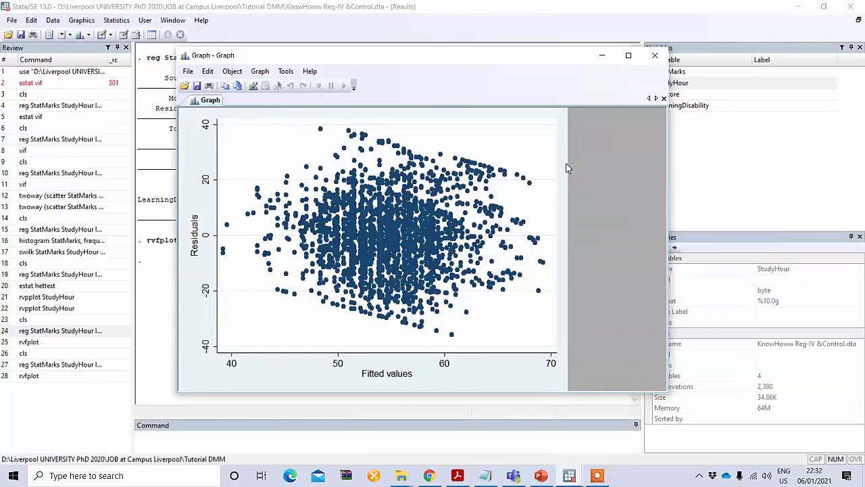
pyautogui.click(656, 57)
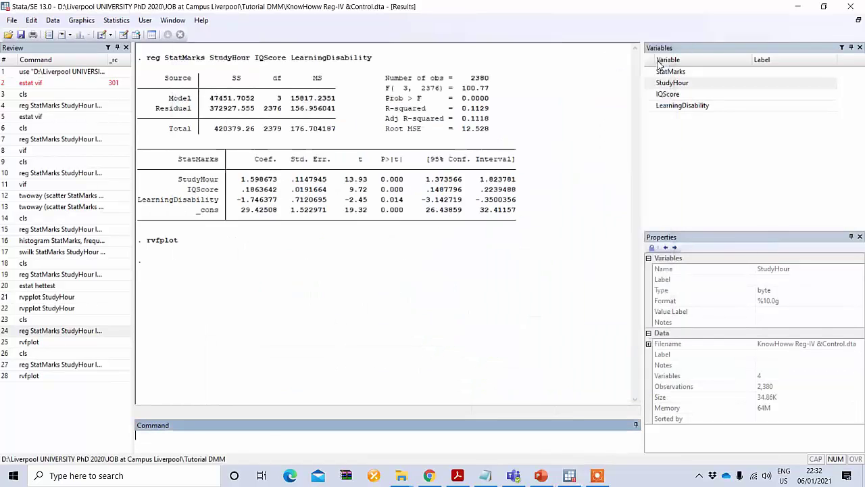
# Graph the residual-versus-predictor plot (rvpplot) with StudyHour as the independent variable and close the graph window
pyautogui.click(73, 21)
pyautogui.moveTo(132, 171)
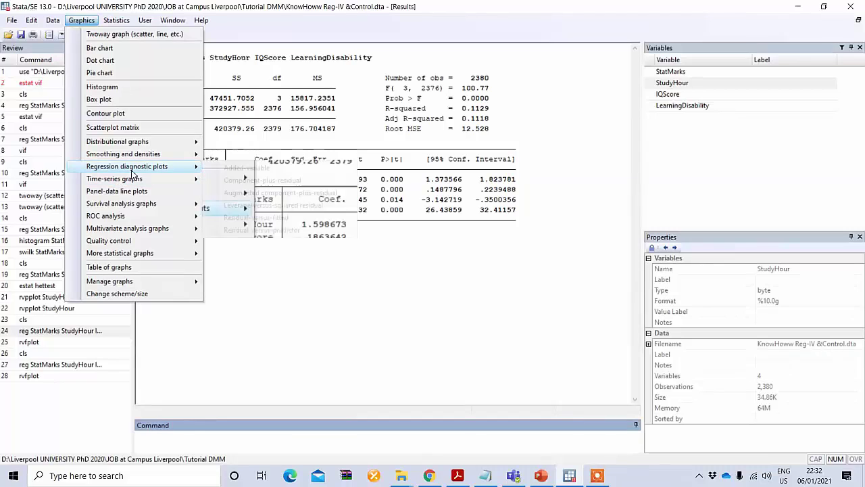
pyautogui.click(275, 234)
pyautogui.click(395, 174)
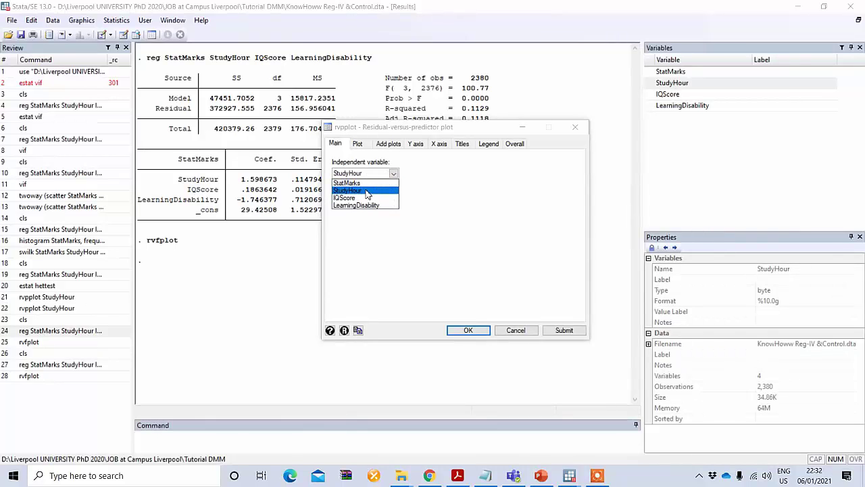
pyautogui.click(366, 194)
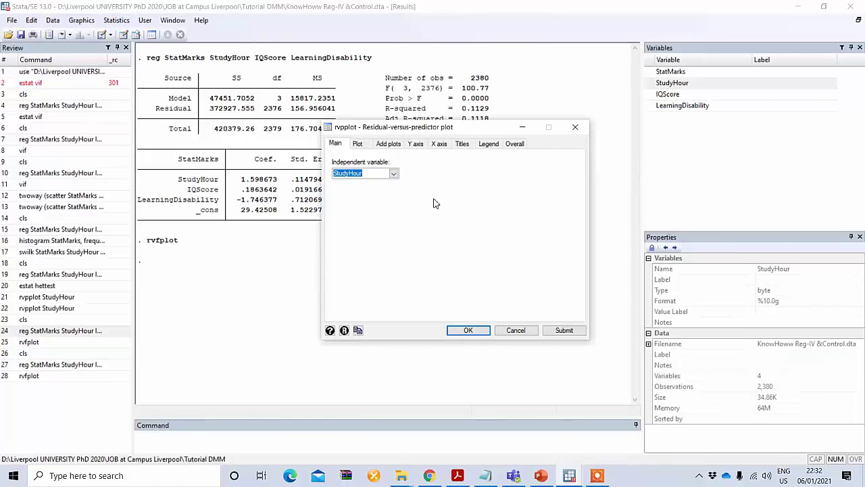
pyautogui.click(469, 331)
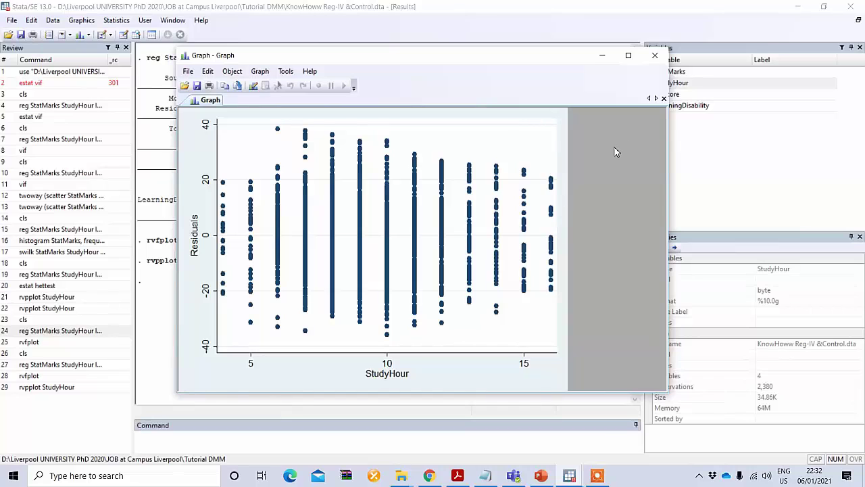
pyautogui.click(351, 295)
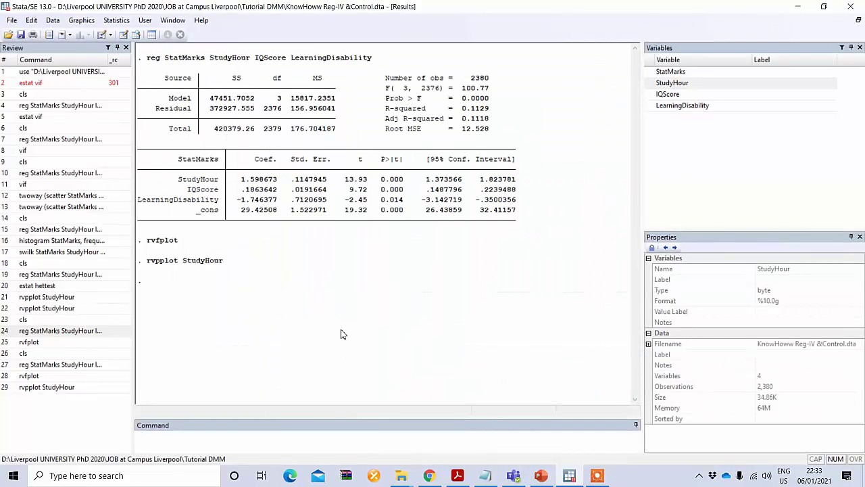
# Select the text of the command "rvpplot StudyHour" in the results output
pyautogui.click(197, 446)
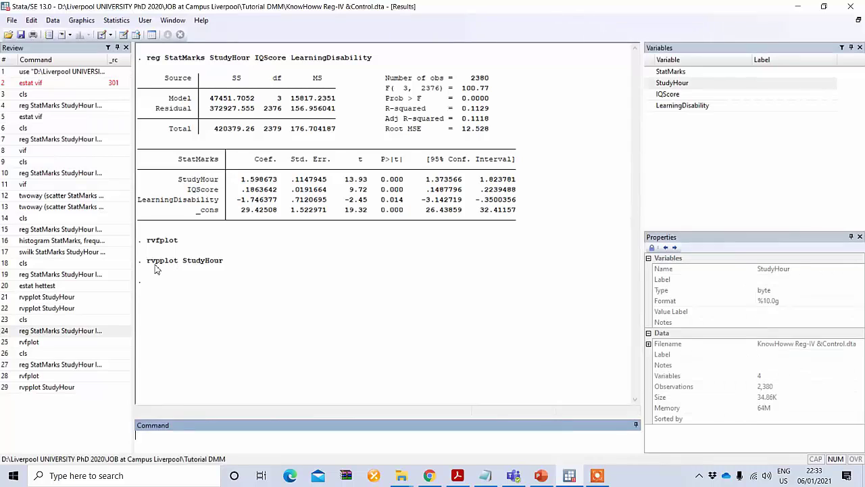
pyautogui.moveTo(146, 261)
pyautogui.mouseDown()
pyautogui.moveTo(218, 266)
pyautogui.moveTo(148, 261)
pyautogui.mouseUp()
pyautogui.click(229, 259)
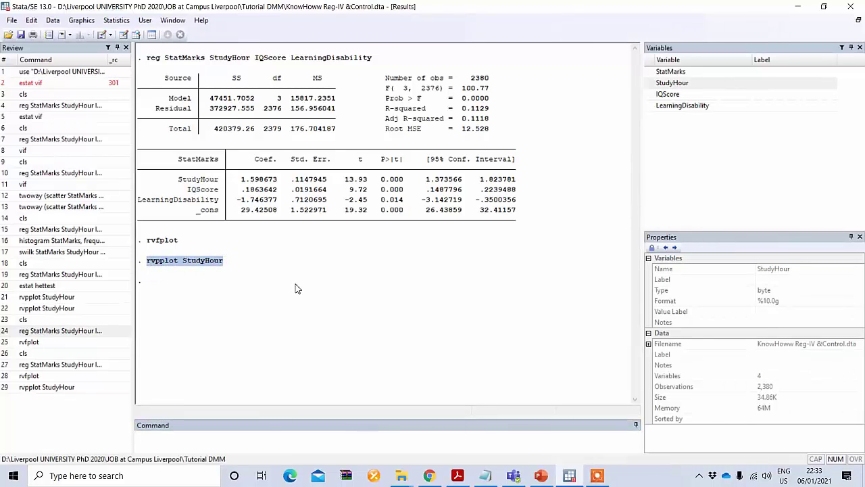